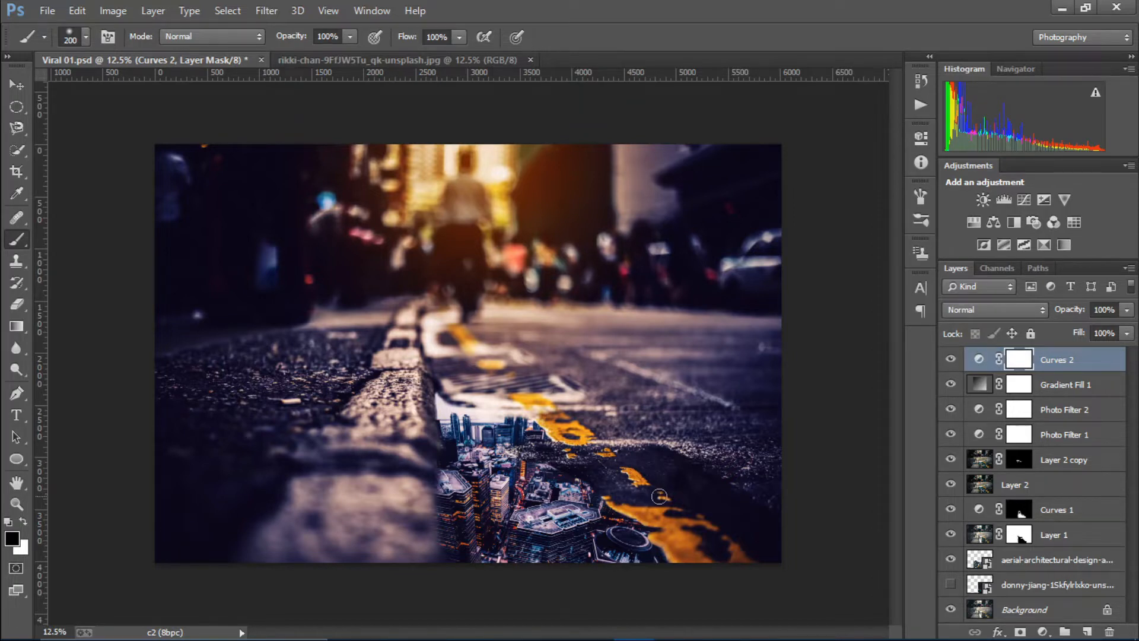
Compare the finished composite by toggling its Background, curves and violet-orange gradient fill layers
{"action": "scroll", "coordinate": [659, 496], "scroll_direction": "up", "scroll_amount": 1}
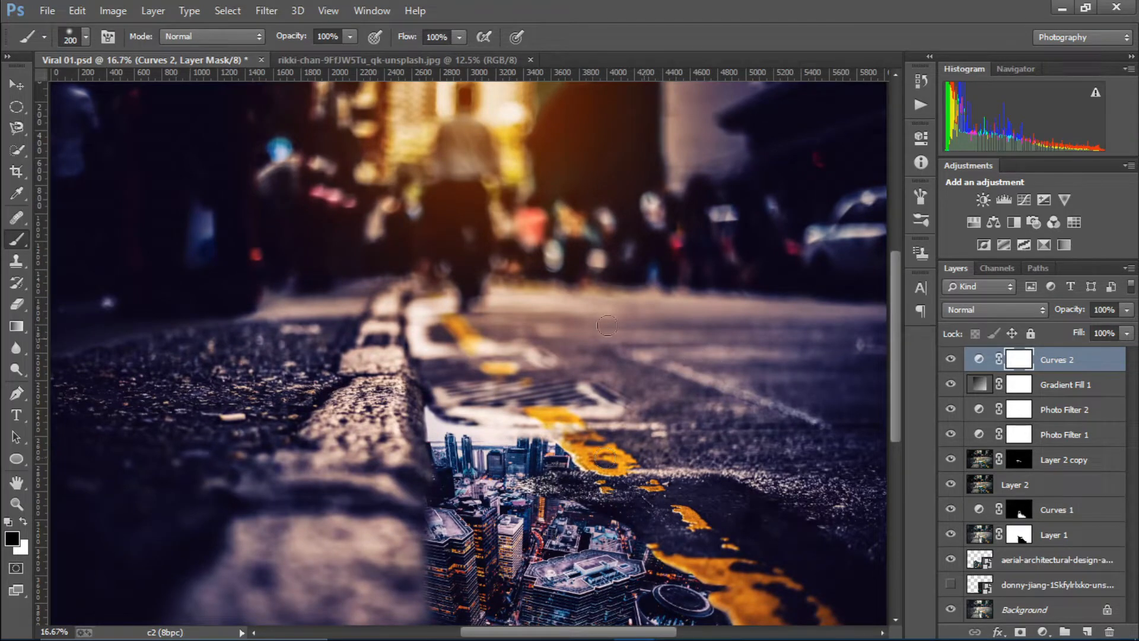
{"action": "scroll", "coordinate": [529, 360], "scroll_direction": "down", "scroll_amount": 1}
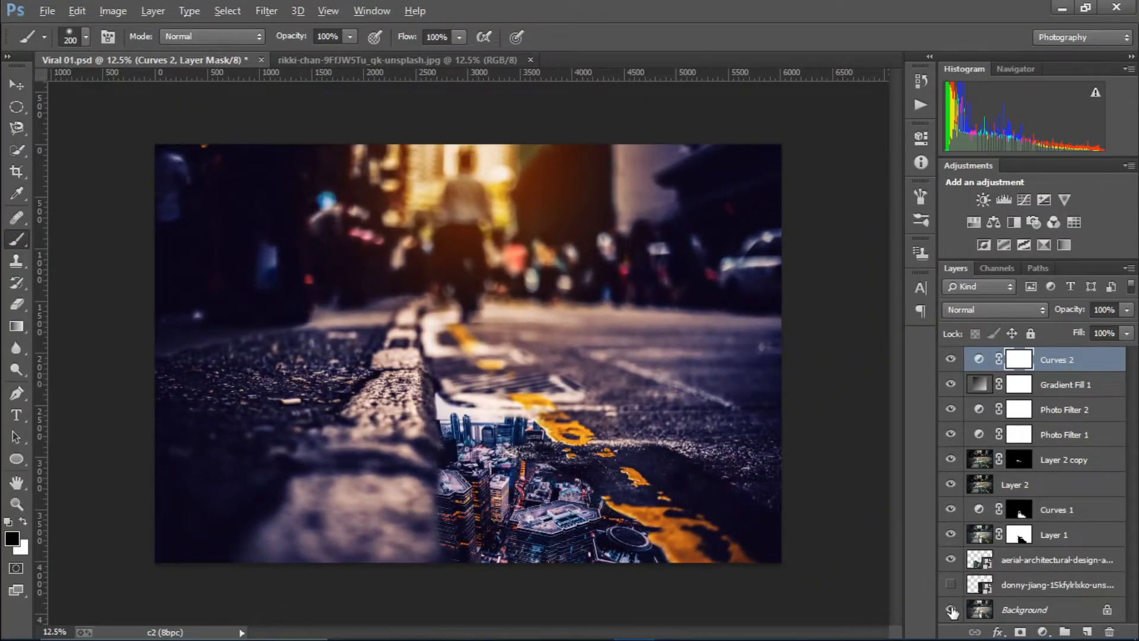
{"action": "left_click", "coordinate": [949, 611], "text": "alt"}
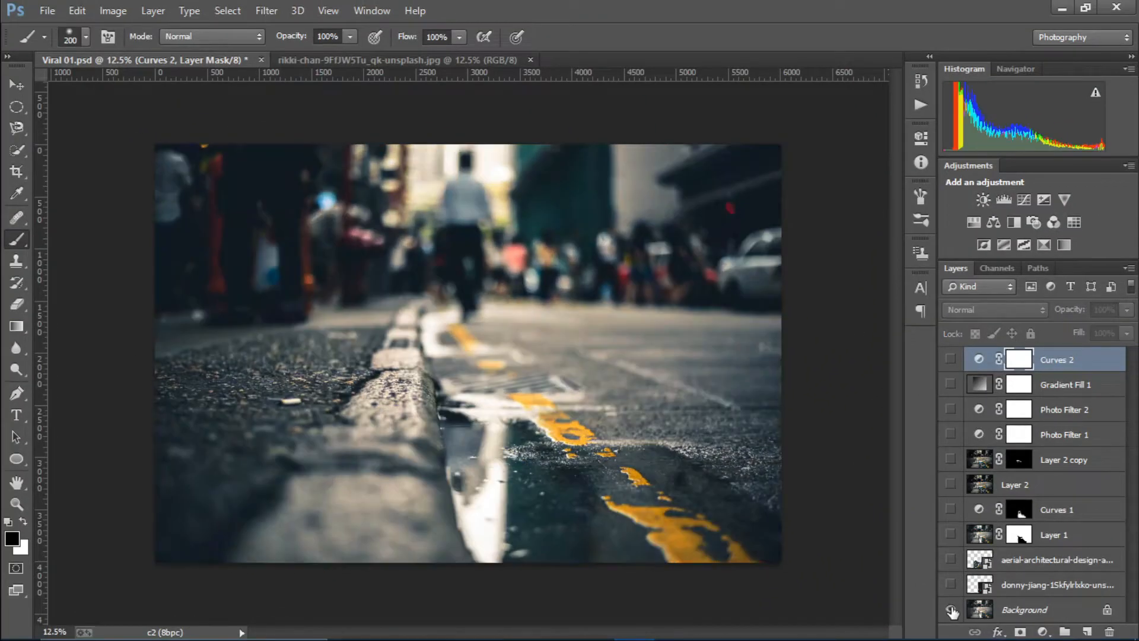
{"action": "left_click", "coordinate": [951, 611], "text": "alt"}
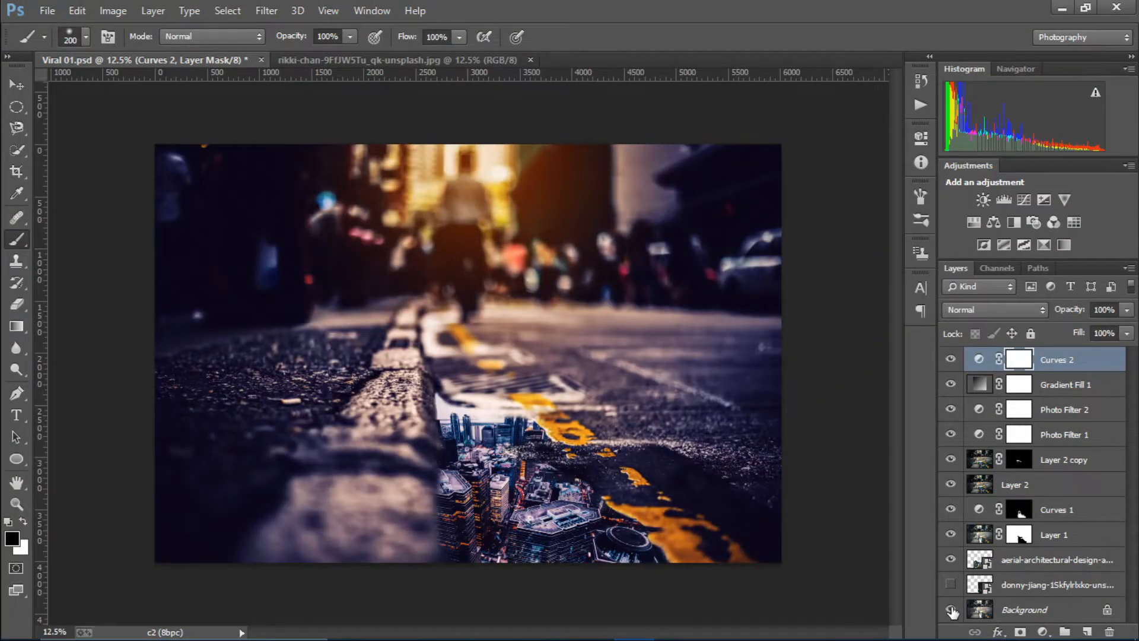
{"action": "left_click", "coordinate": [951, 378]}
{"action": "left_click", "coordinate": [951, 358]}
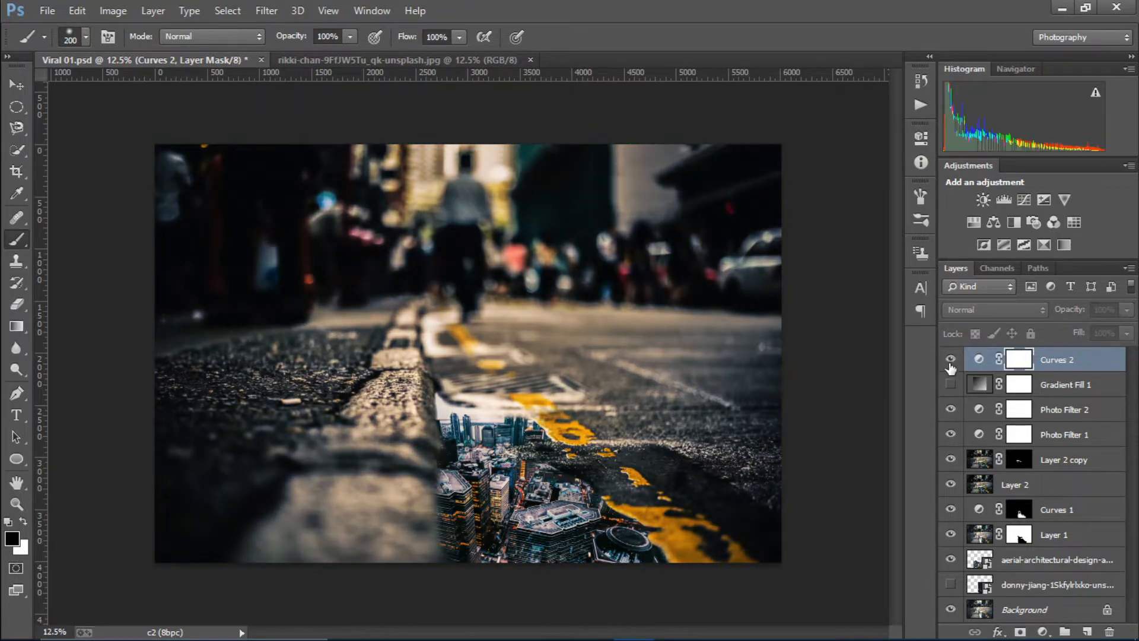
{"action": "left_click", "coordinate": [951, 383]}
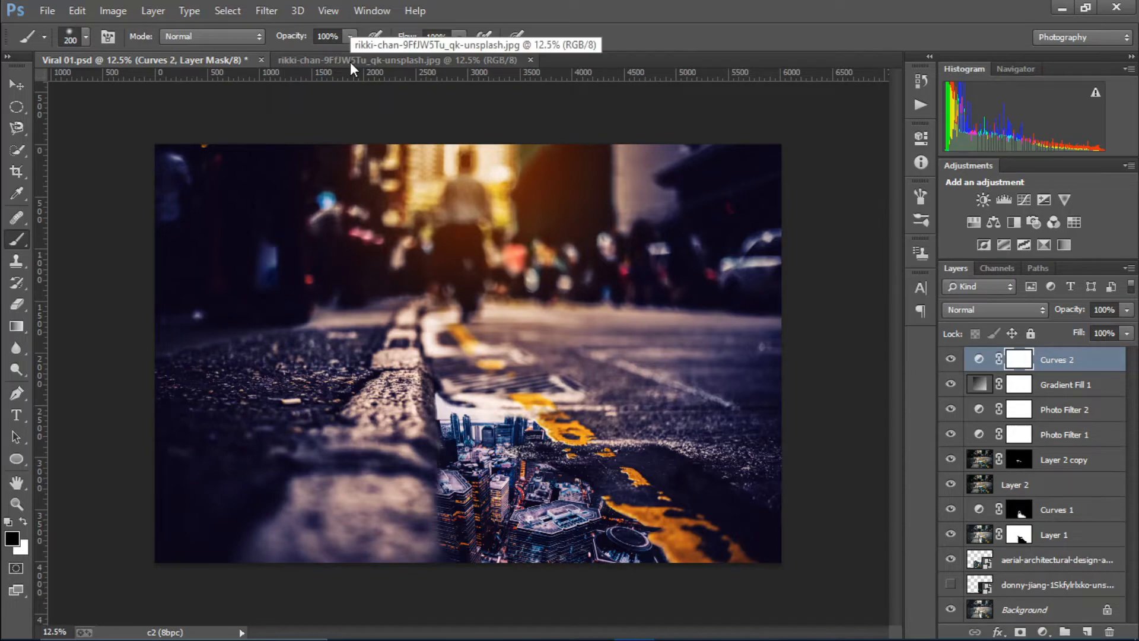
Close Viral 01.psd without saving, leaving the original street photo open
{"action": "left_click", "coordinate": [351, 62]}
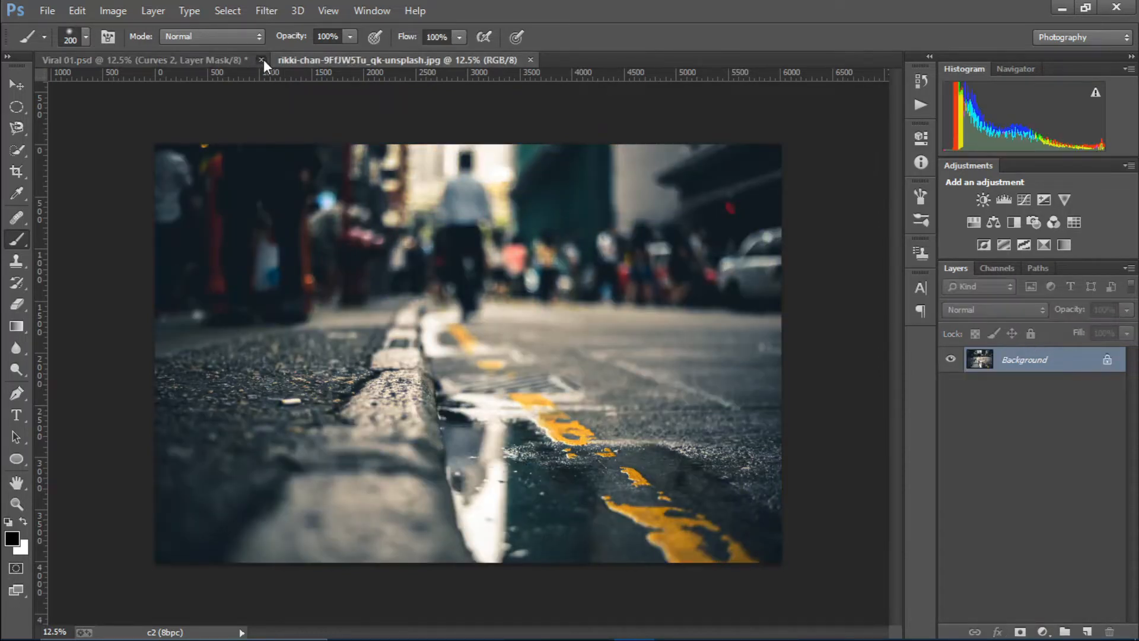
{"action": "left_click", "coordinate": [263, 60]}
{"action": "left_click", "coordinate": [567, 260]}
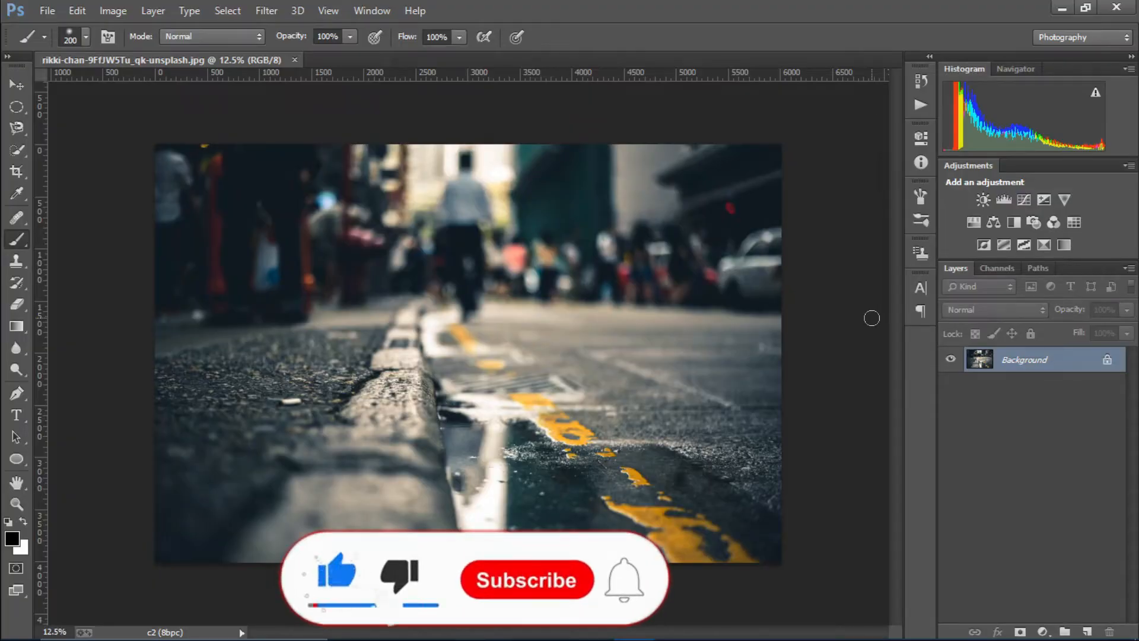
Duplicate the Background layer and name the copy 'Selection'
{"action": "left_click_drag", "start_coordinate": [1044, 359], "coordinate": [1091, 621]}
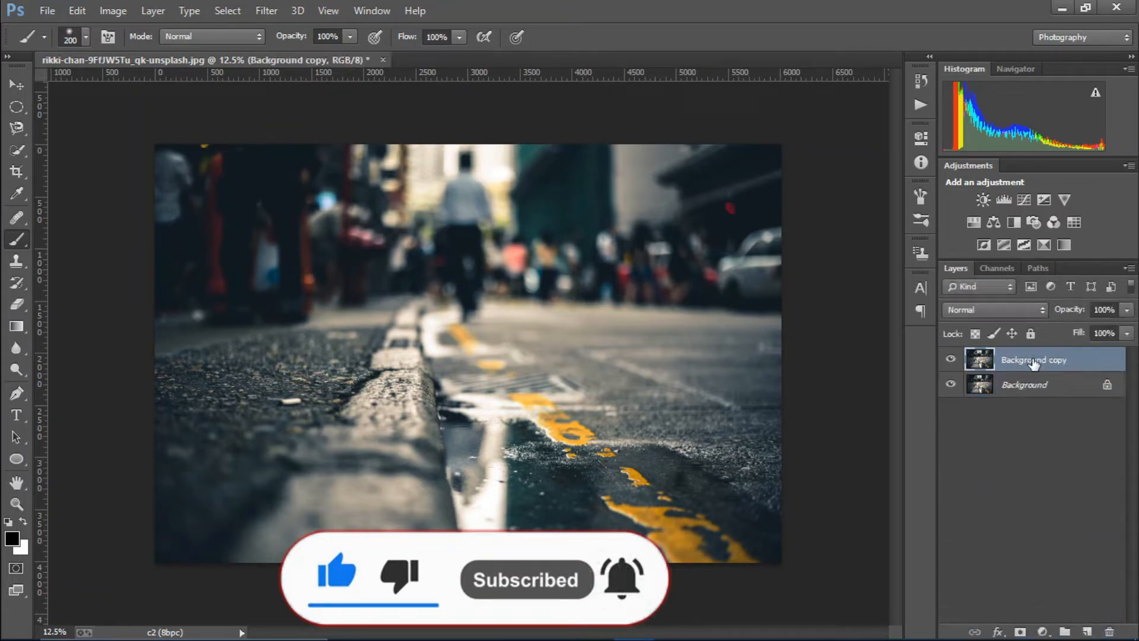
{"action": "double_click", "coordinate": [1035, 361]}
{"action": "type", "text": "S"}
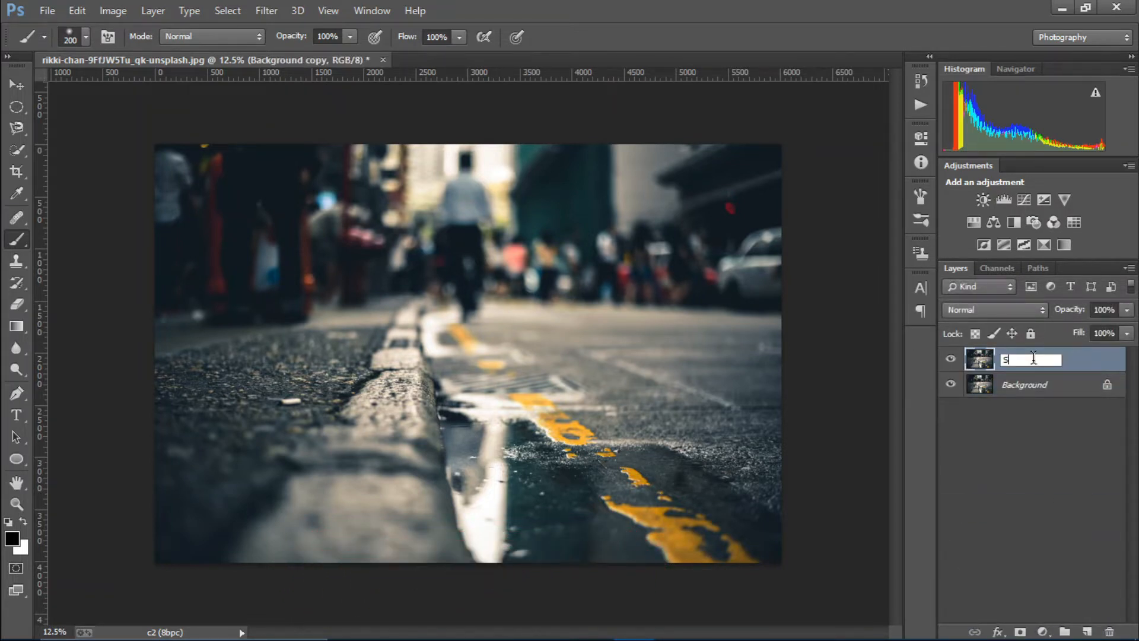
{"action": "type", "text": "election"}
{"action": "key", "text": "Return"}
{"action": "left_click", "coordinate": [16, 393]}
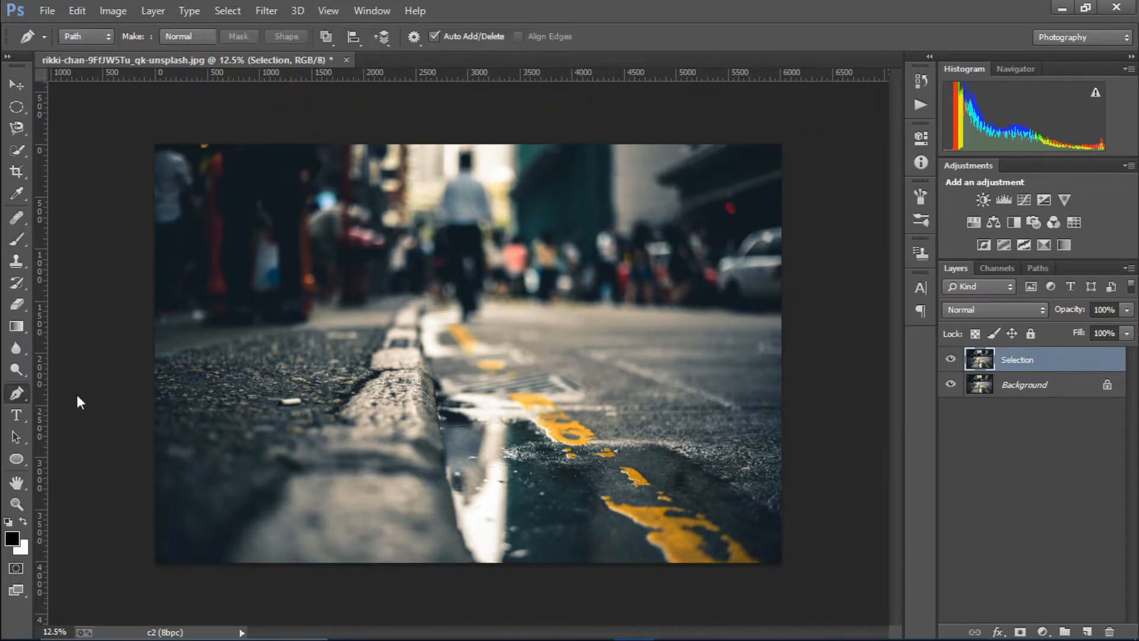
Trace a closed pen path around the puddle along the curb, bottom edge and yellow line
{"action": "key", "text": "ctrl+plus"}
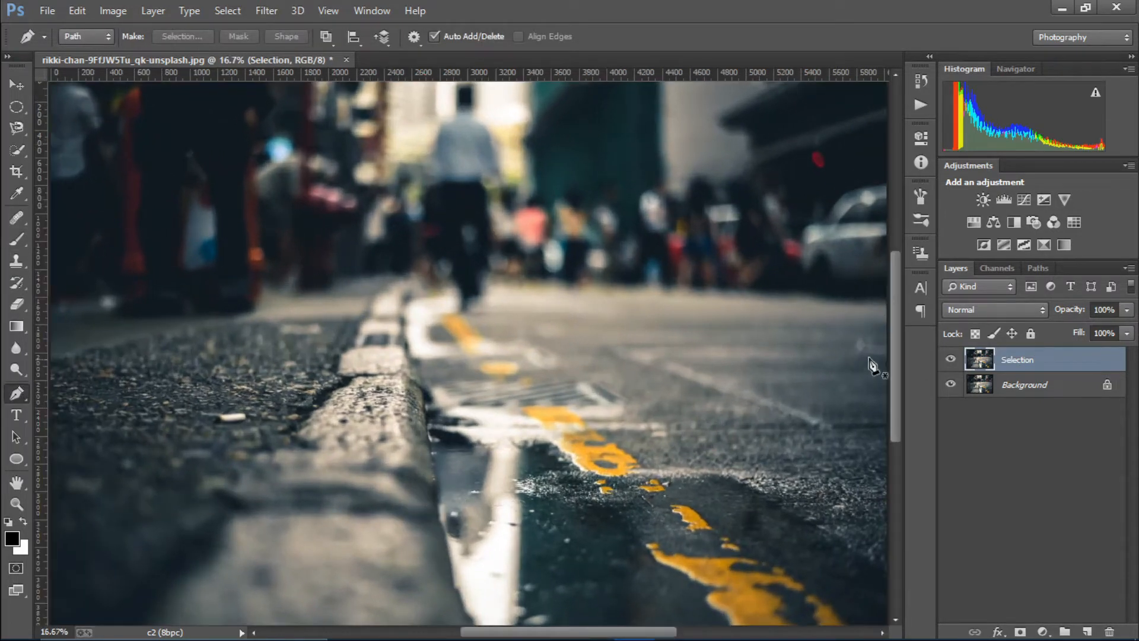
{"action": "left_click_drag", "start_coordinate": [900, 342], "coordinate": [894, 379]}
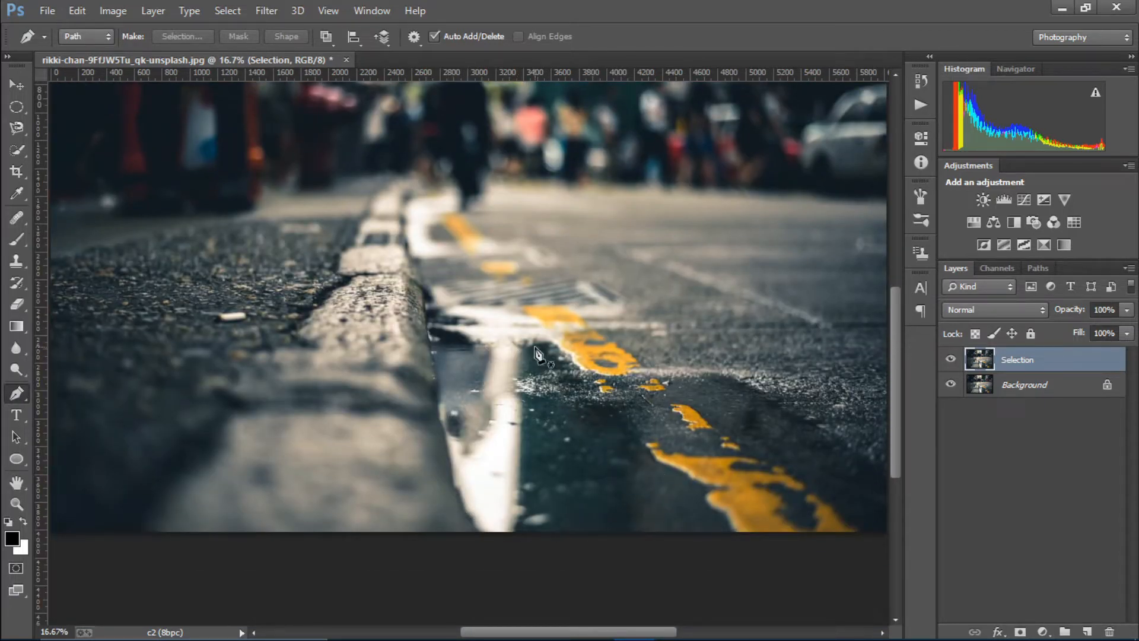
{"action": "left_click", "coordinate": [429, 332]}
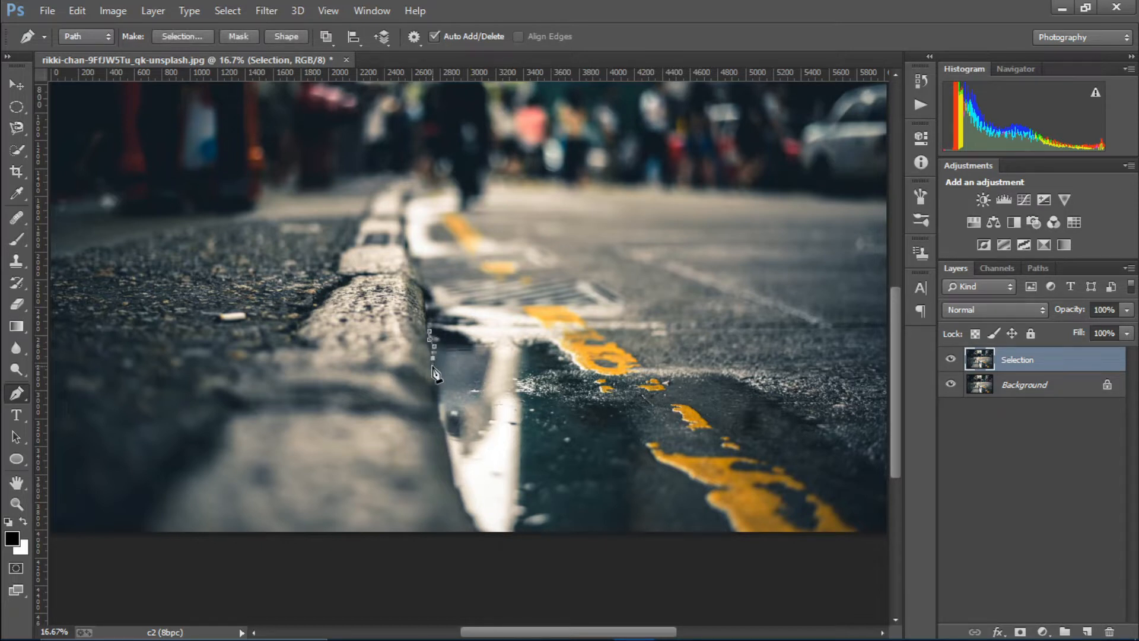
{"action": "left_click_drag", "start_coordinate": [437, 397], "coordinate": [451, 458]}
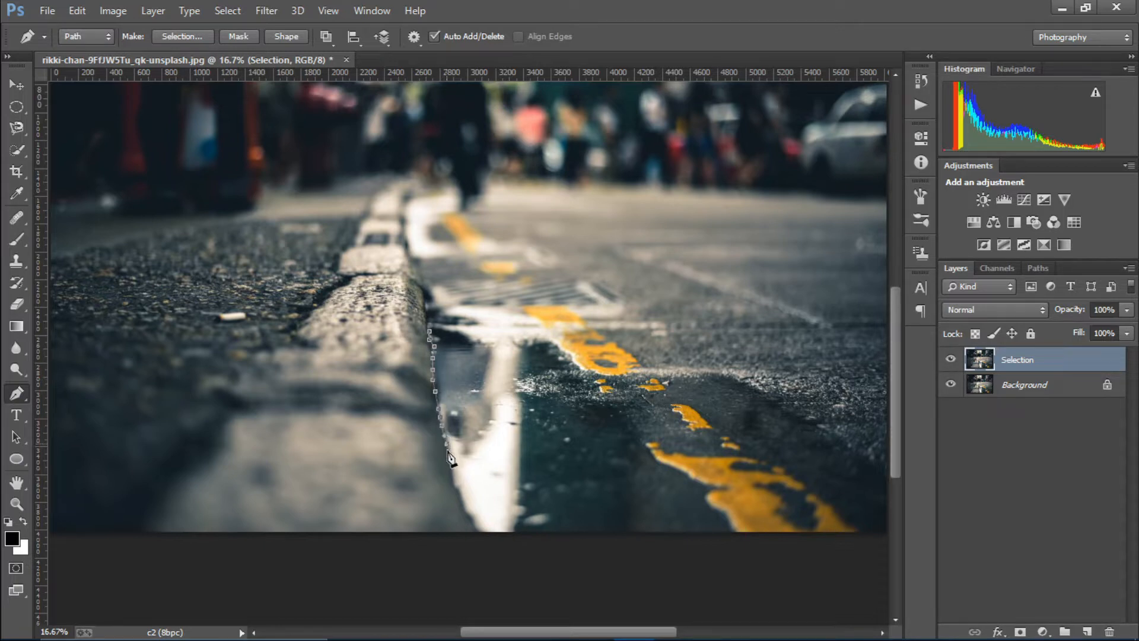
{"action": "left_click", "coordinate": [496, 535]}
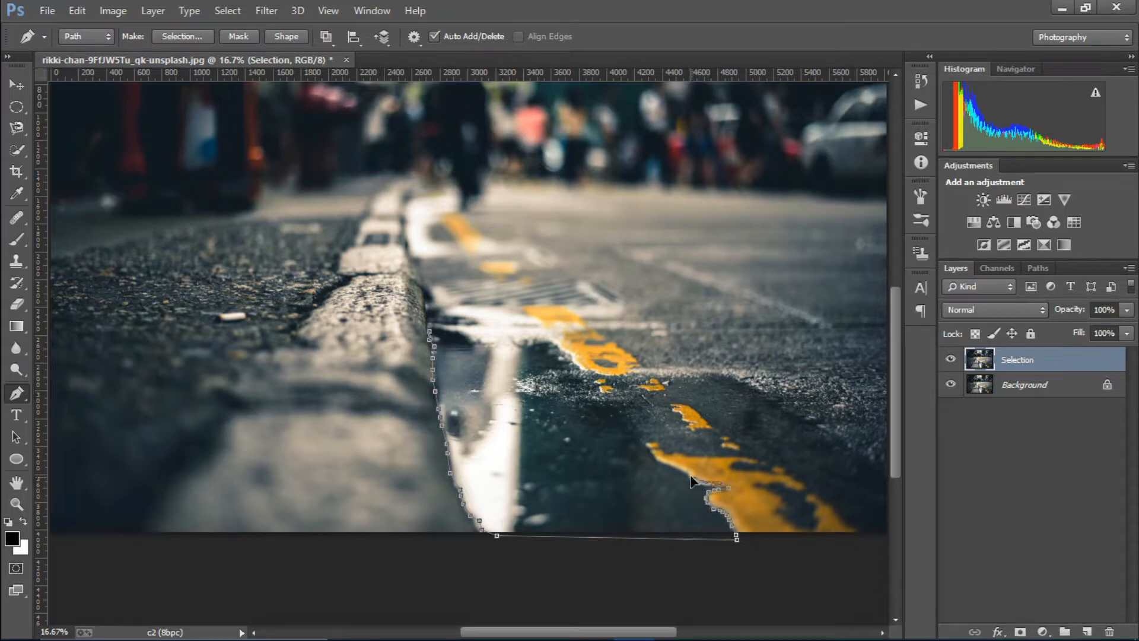
{"action": "mouse_move", "coordinate": [691, 481]}
{"action": "left_mouse_down"}
{"action": "mouse_move", "coordinate": [601, 406]}
{"action": "mouse_move", "coordinate": [518, 386]}
{"action": "mouse_move", "coordinate": [543, 368]}
{"action": "mouse_move", "coordinate": [580, 369]}
{"action": "mouse_move", "coordinate": [558, 345]}
{"action": "mouse_move", "coordinate": [487, 350]}
{"action": "left_mouse_up"}
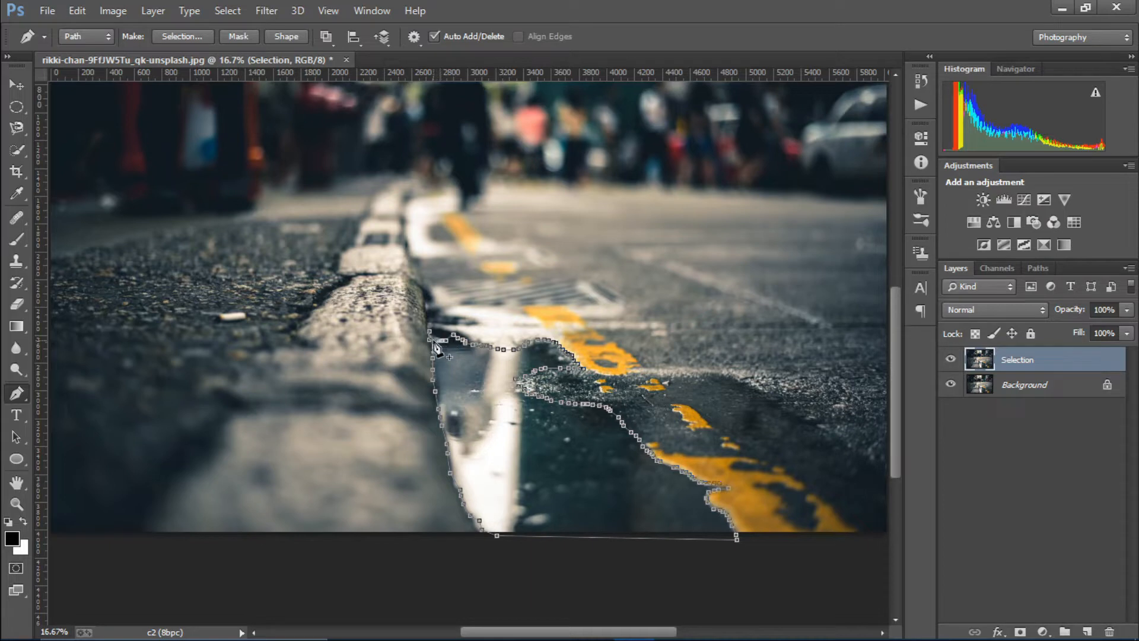
{"action": "left_click_drag", "start_coordinate": [434, 340], "coordinate": [430, 335]}
{"action": "left_click", "coordinate": [185, 37]}
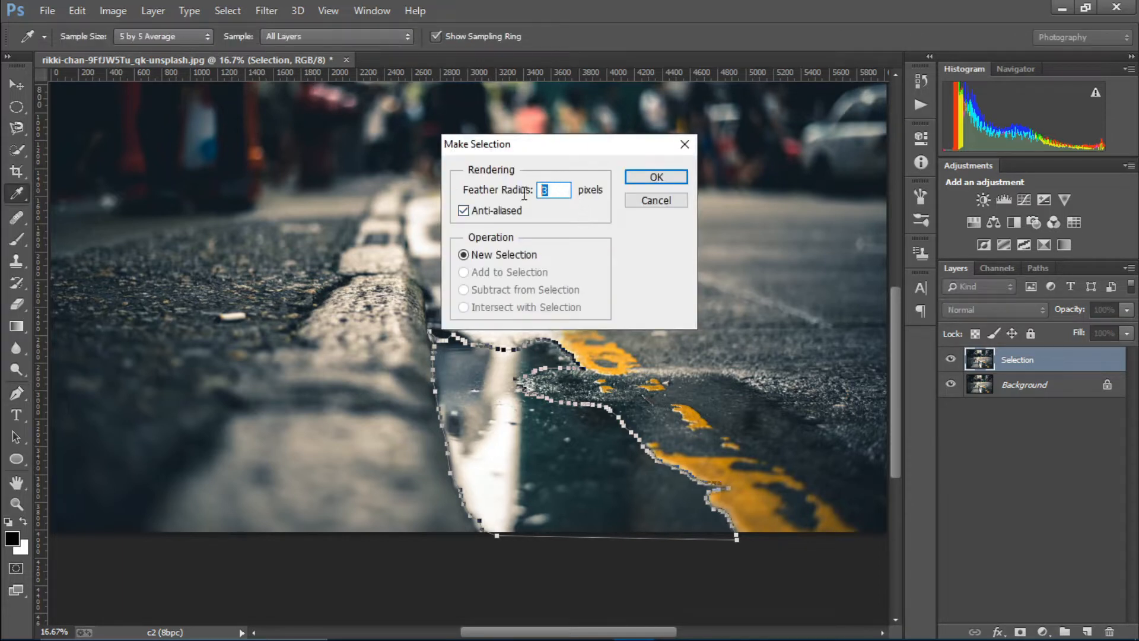
Mask the Selection layer with a 3-pixel feathered puddle selection, inverted so the puddle is transparent
{"action": "left_click", "coordinate": [656, 177]}
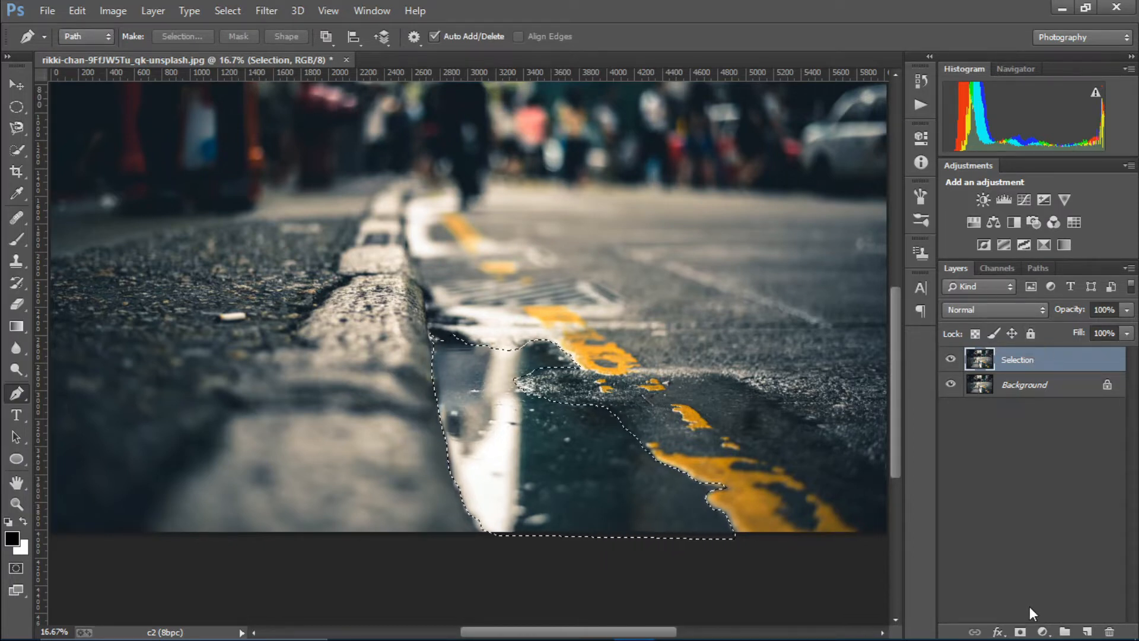
{"action": "left_click", "coordinate": [1022, 631]}
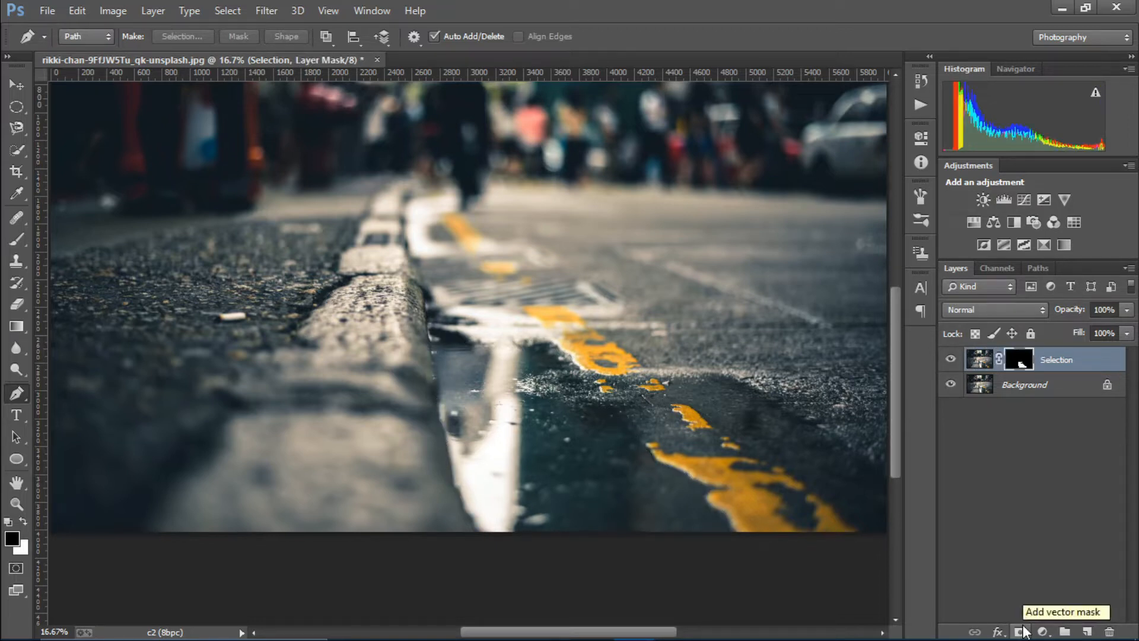
{"action": "left_click", "coordinate": [950, 385]}
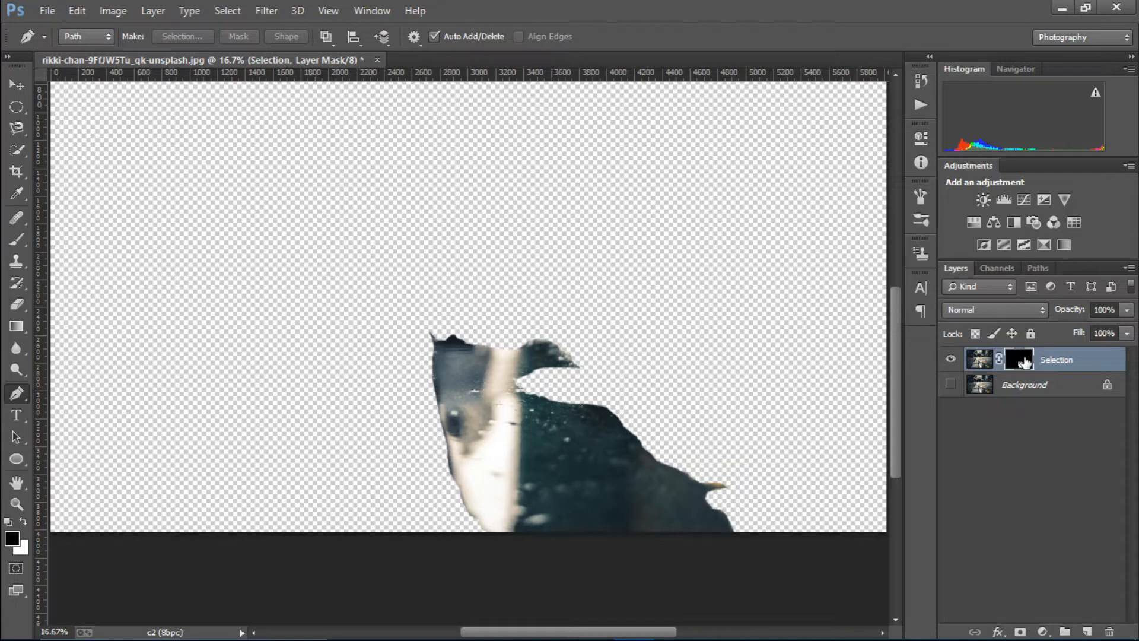
{"action": "key", "text": "ctrl+i"}
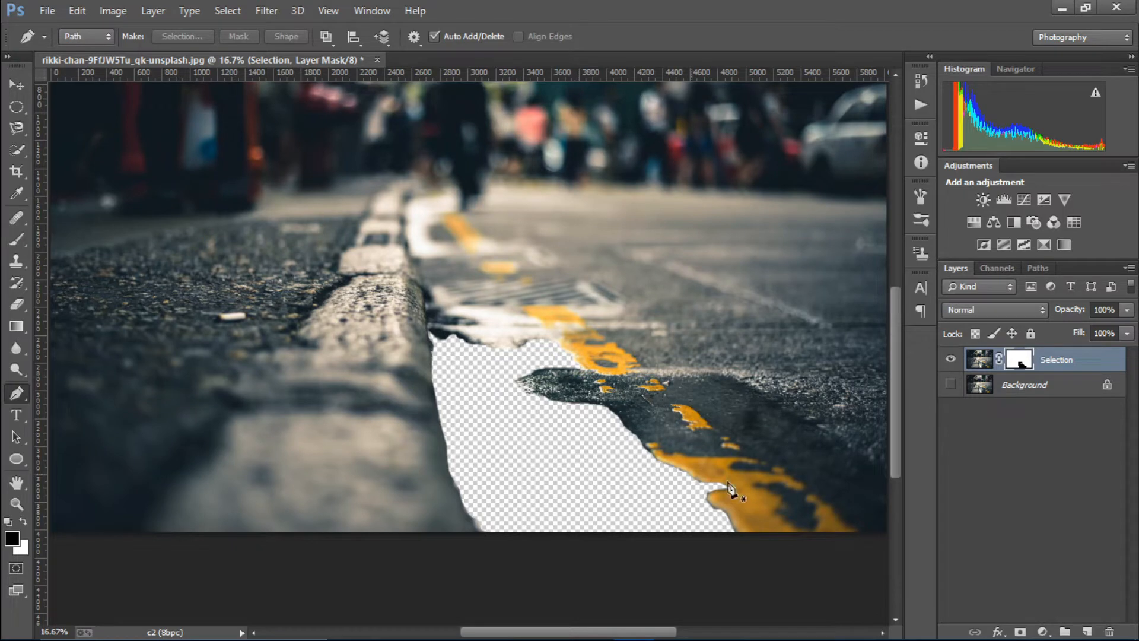
{"action": "left_click", "coordinate": [1001, 398]}
{"action": "left_click", "coordinate": [46, 11]}
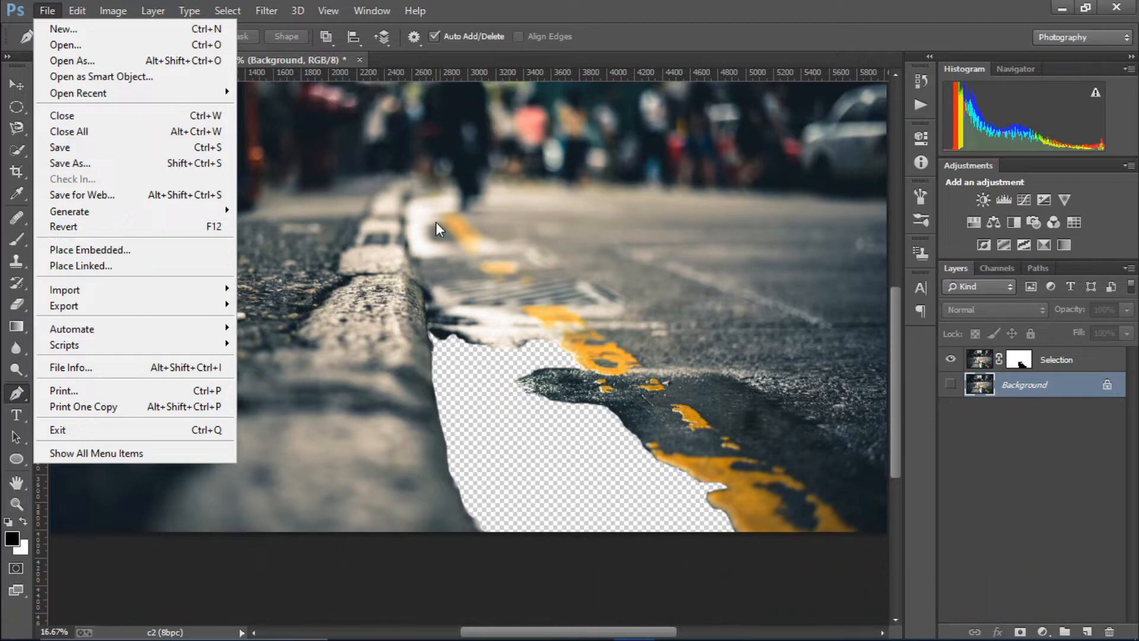
Place the aerial architecture image from the Viral folder as an embedded layer above Background
{"action": "left_click", "coordinate": [525, 296]}
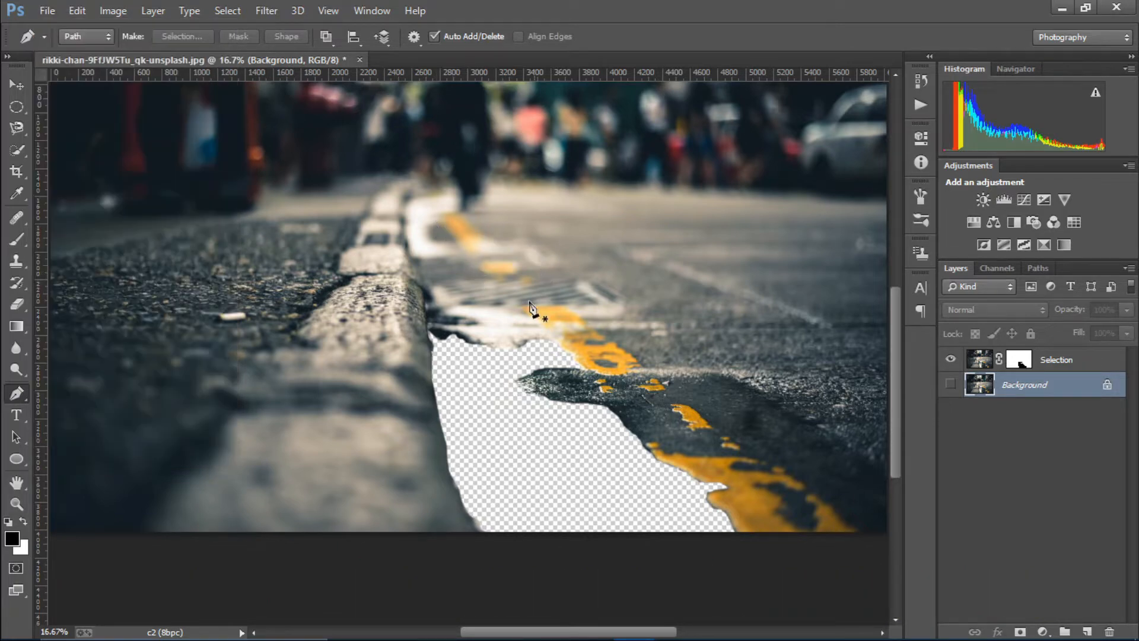
{"action": "left_click", "coordinate": [47, 10]}
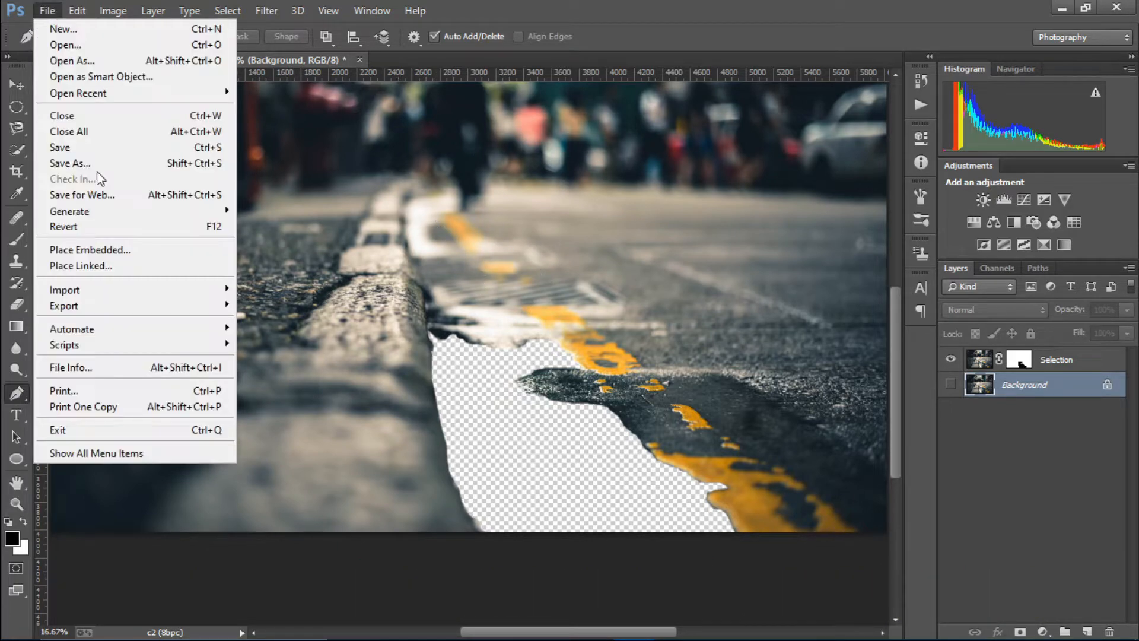
{"action": "left_click", "coordinate": [113, 255]}
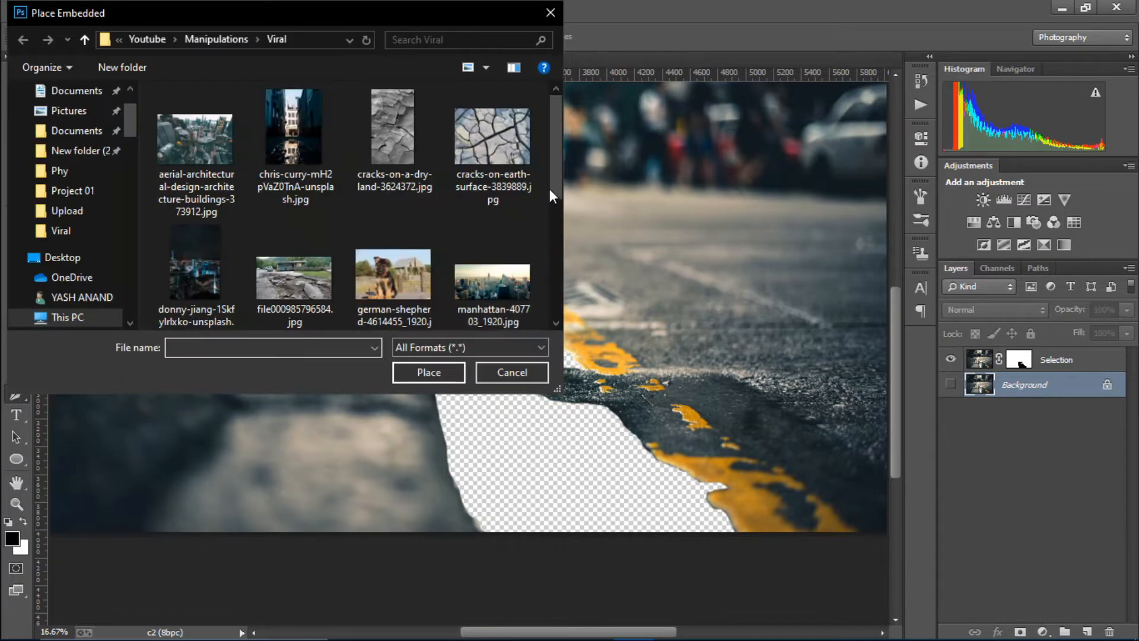
{"action": "double_click", "coordinate": [177, 134]}
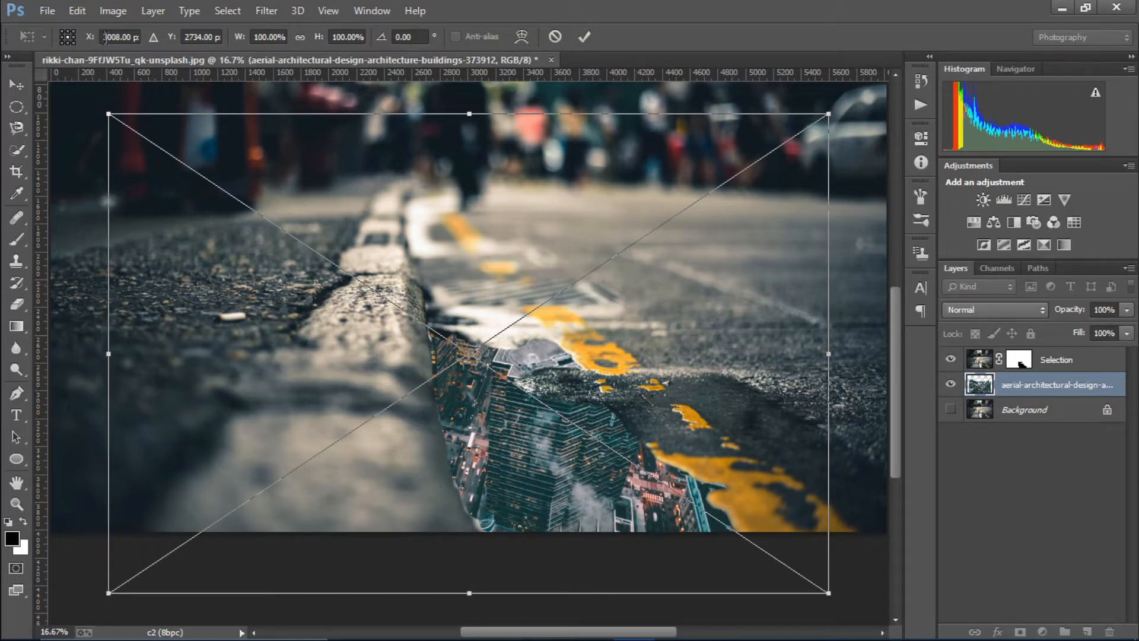
Scale the placed aerial city image down to about 54% and commit the transform
{"action": "left_click", "coordinate": [16, 85]}
{"action": "left_click", "coordinate": [510, 256]}
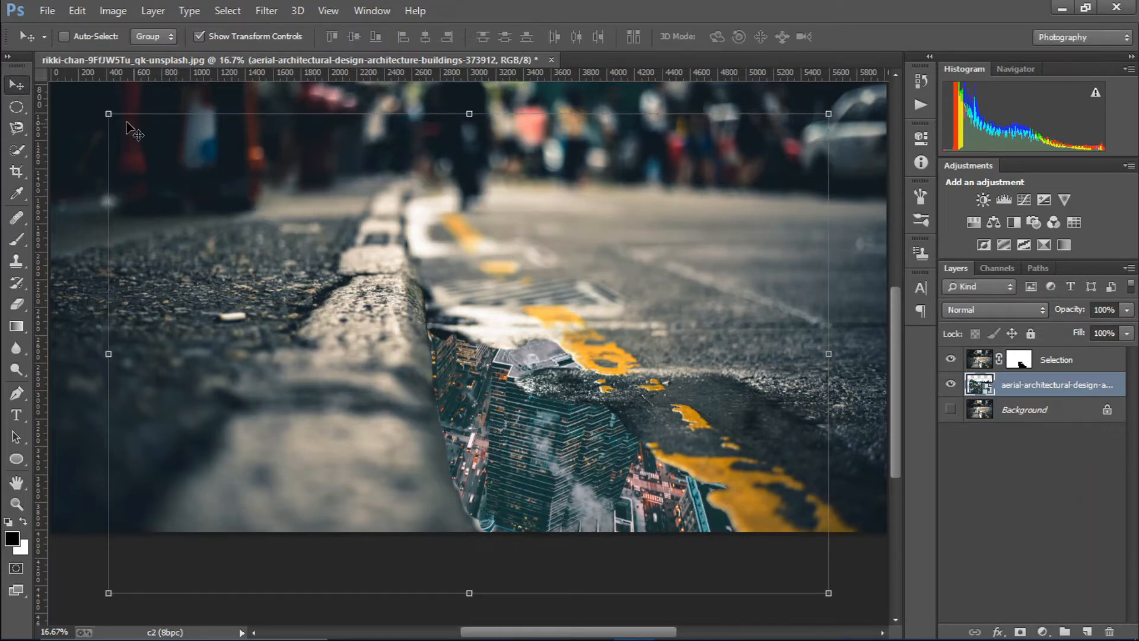
{"action": "key", "text": "ctrl+minus"}
{"action": "key", "text": "ctrl+minus"}
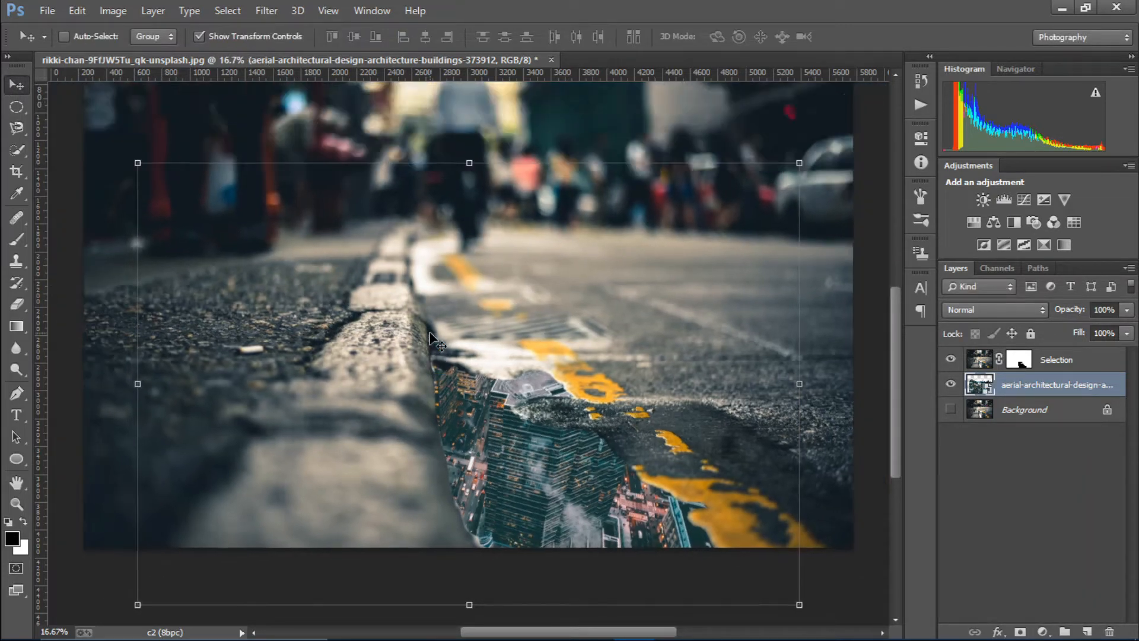
{"action": "left_click_drag", "start_coordinate": [287, 286], "coordinate": [448, 345]}
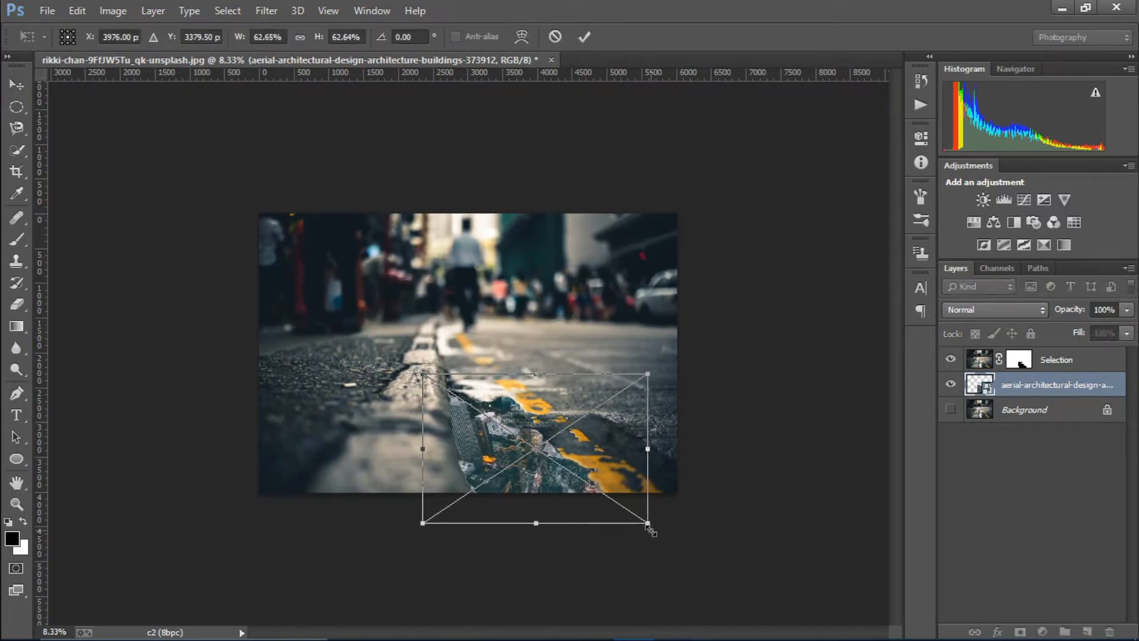
{"action": "left_click_drag", "start_coordinate": [649, 526], "coordinate": [618, 503]}
{"action": "left_click_drag", "start_coordinate": [592, 458], "coordinate": [581, 466]}
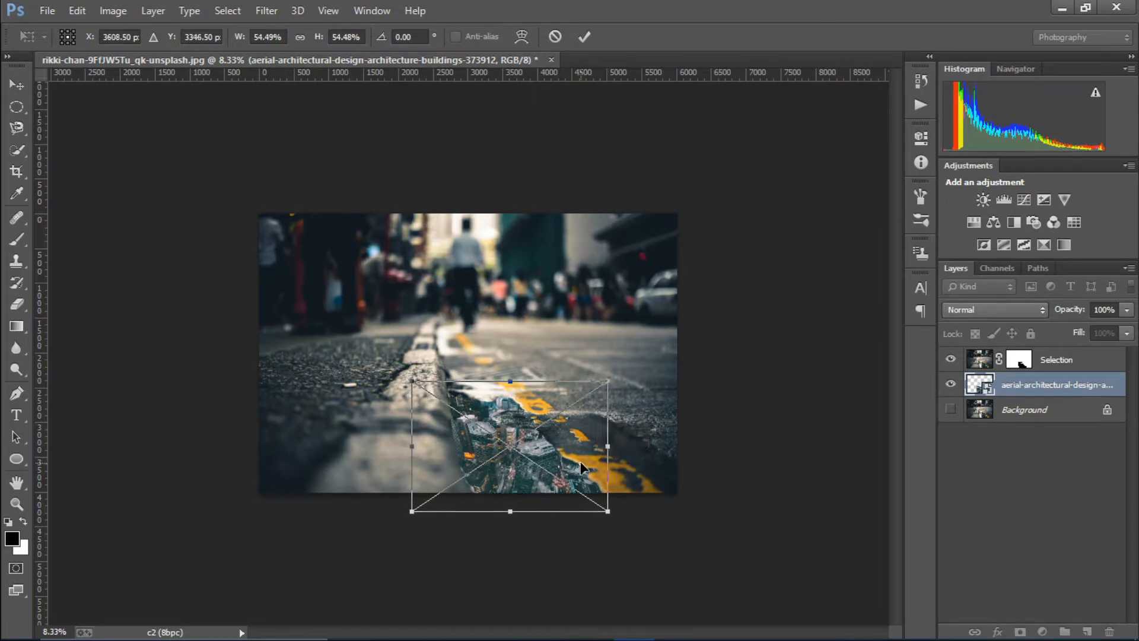
{"action": "left_click", "coordinate": [584, 36]}
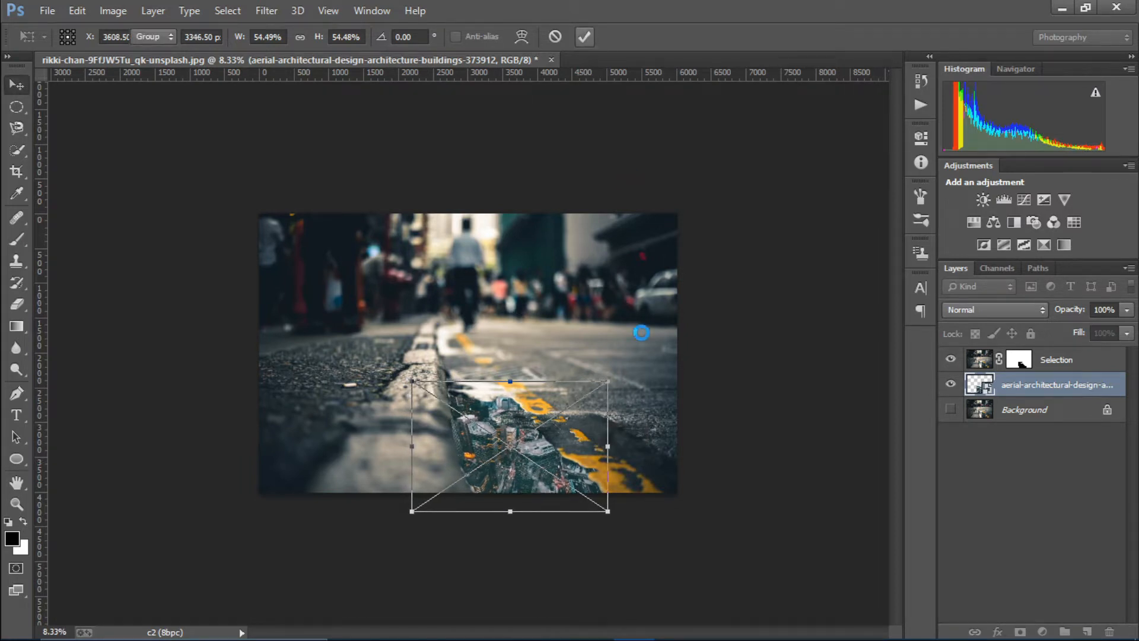
Move the city image lower inside the puddle until its buildings sit in place
{"action": "key", "text": "ctrl+plus"}
{"action": "key", "text": "ctrl+plus"}
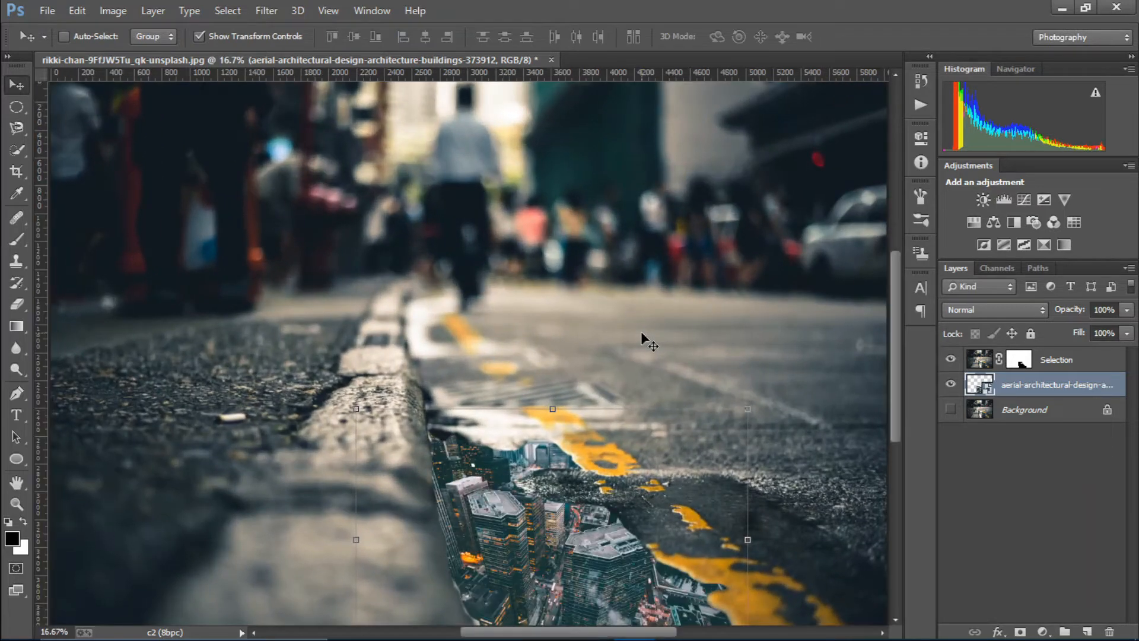
{"action": "key", "text": "ctrl+minus"}
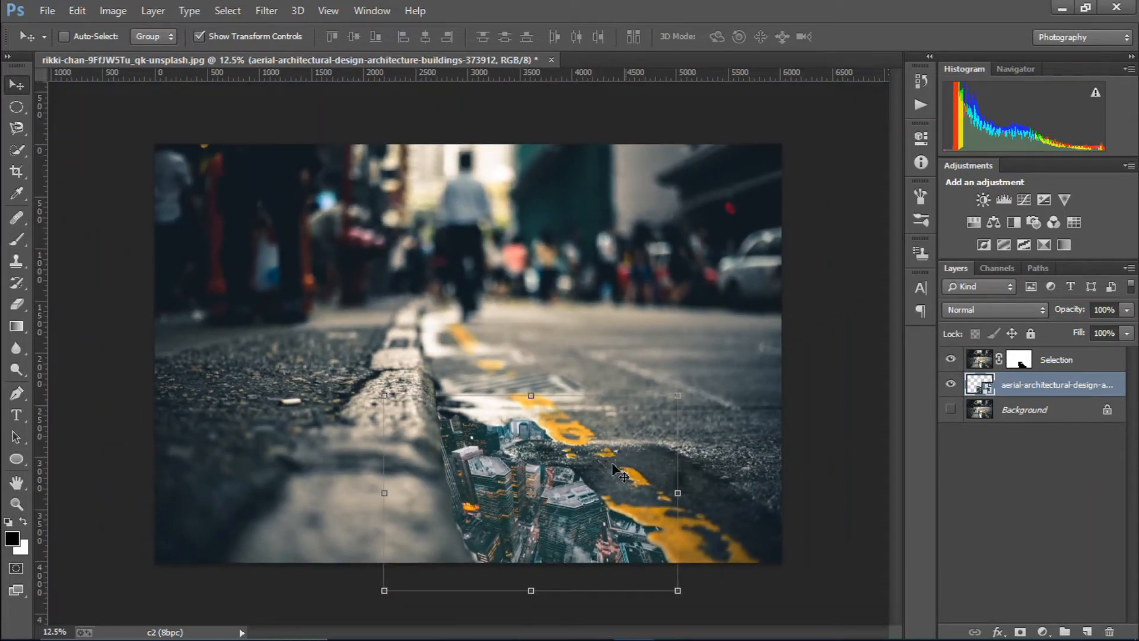
{"action": "left_click_drag", "start_coordinate": [613, 501], "coordinate": [596, 520]}
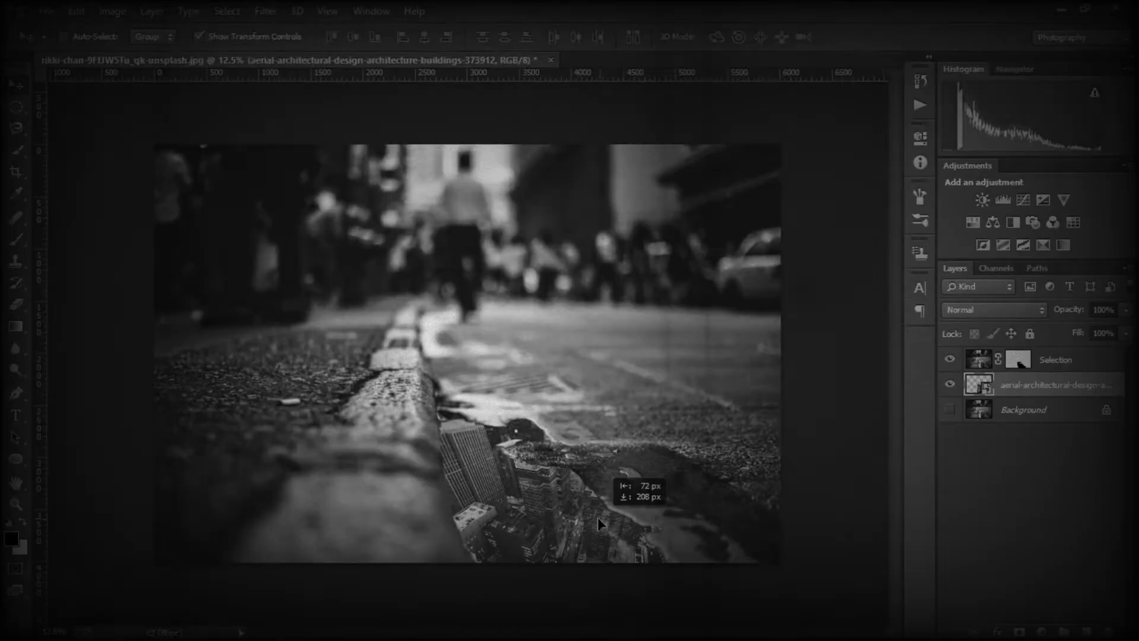
{"action": "left_click_drag", "start_coordinate": [597, 518], "coordinate": [574, 544]}
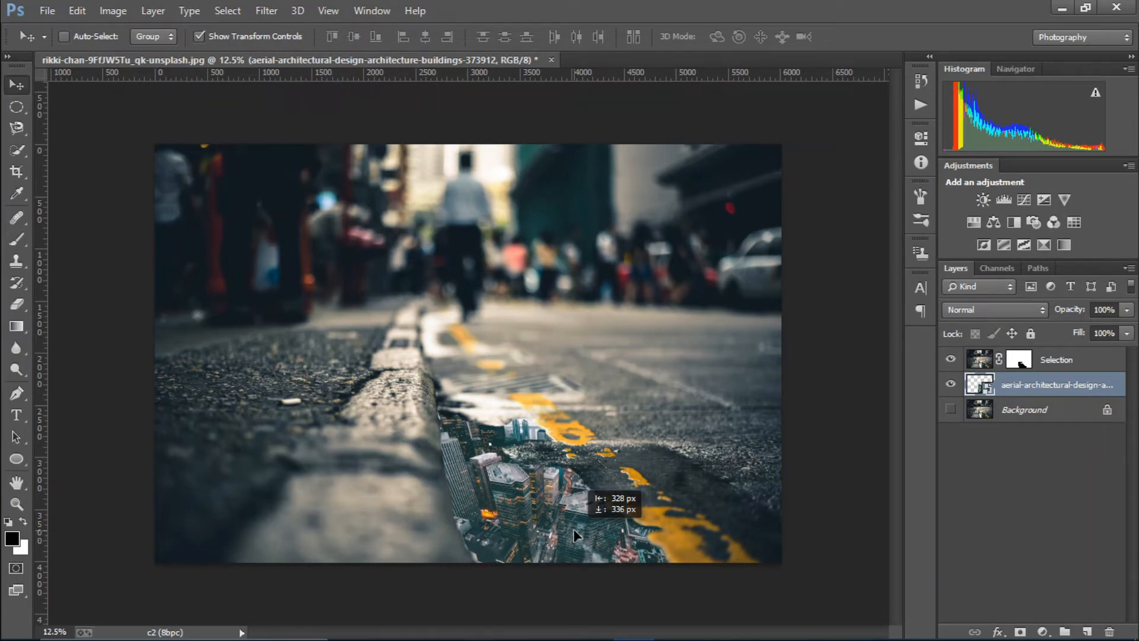
{"action": "left_click_drag", "start_coordinate": [574, 530], "coordinate": [604, 514]}
{"action": "left_click", "coordinate": [1021, 361]}
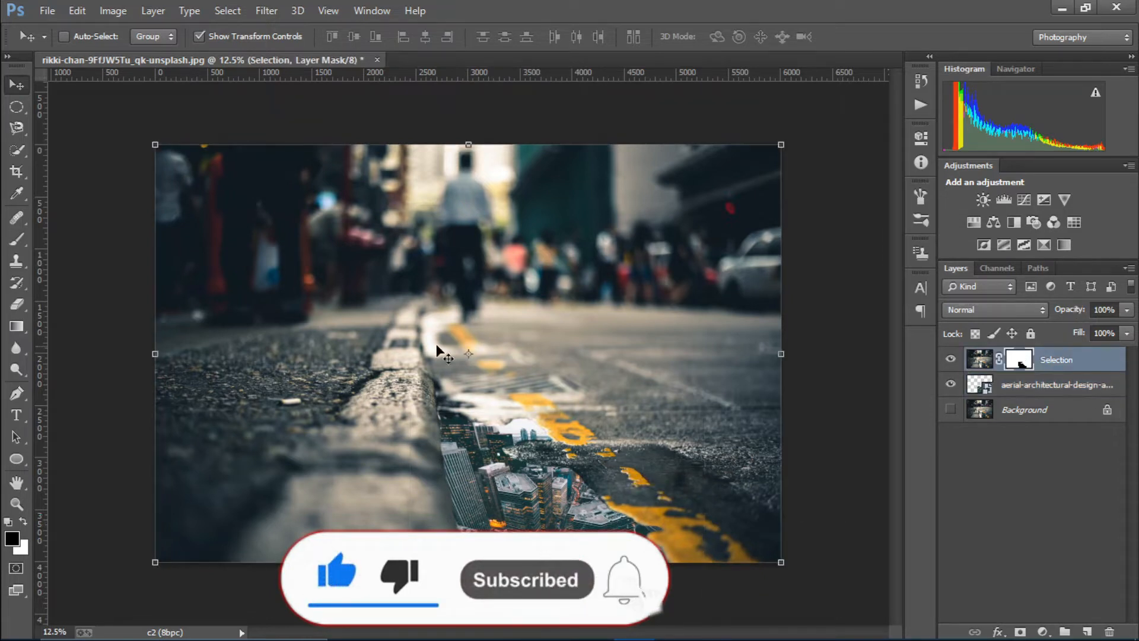
{"action": "left_click", "coordinate": [29, 241]}
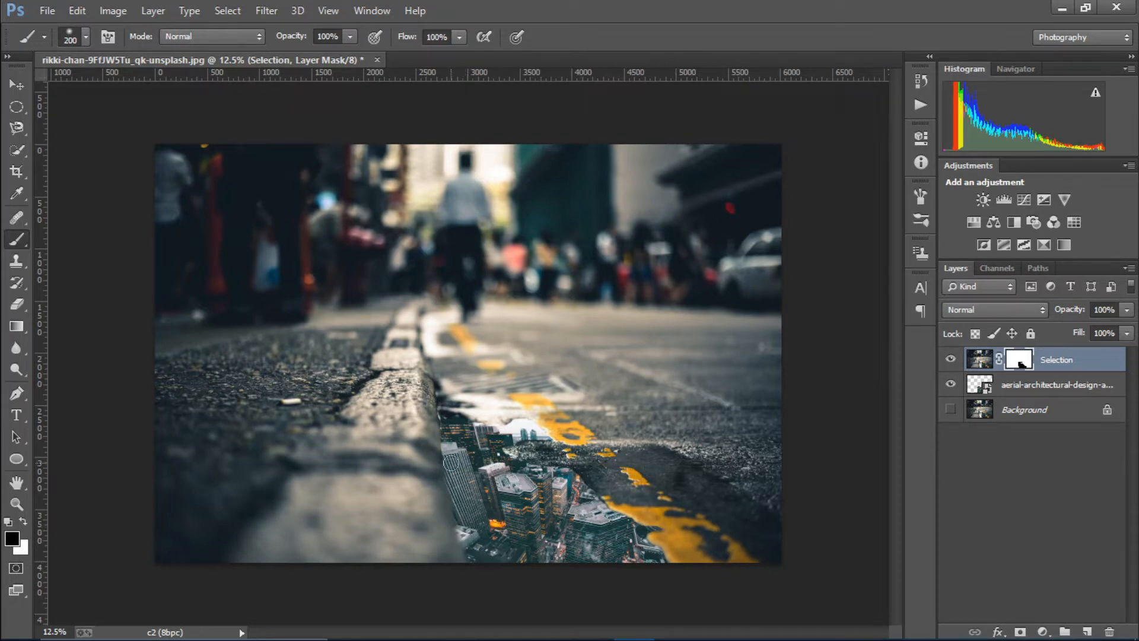
Paint white on the Selection mask along building tops, below the towers and the kerb edge
{"action": "key", "text": "ctrl+plus"}
{"action": "key", "text": "ctrl+plus"}
{"action": "key", "text": "ctrl+plus"}
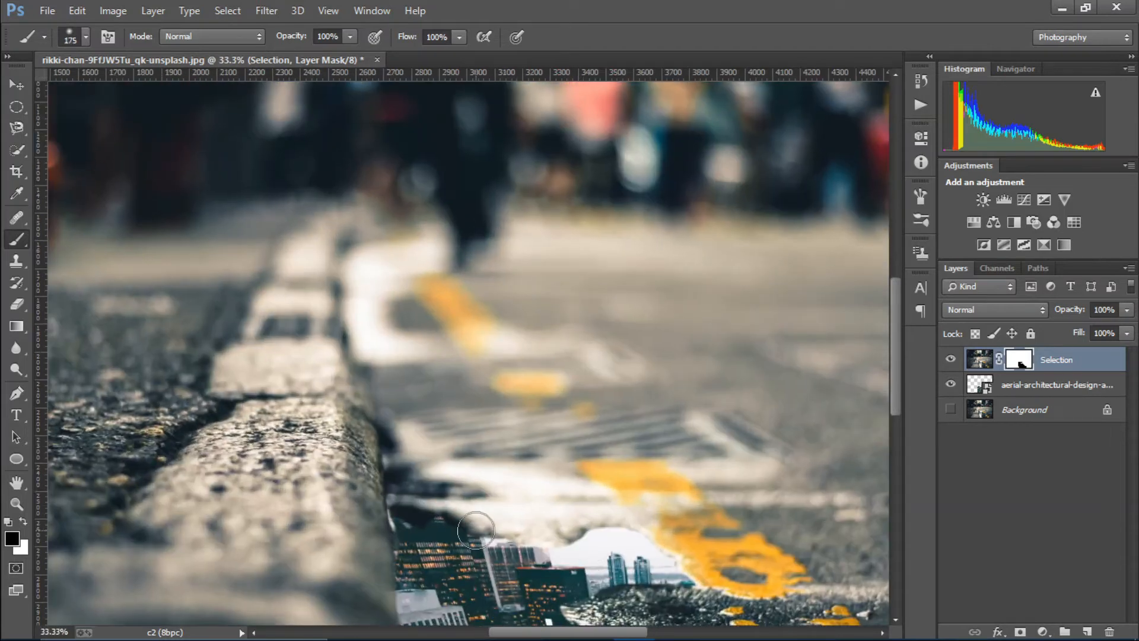
{"action": "key", "text": "bracketleft"}
{"action": "key", "text": "bracketleft"}
{"action": "key", "text": "bracketleft"}
{"action": "key", "text": "bracketleft"}
{"action": "key", "text": "bracketleft"}
{"action": "key", "text": "bracketleft"}
{"action": "key", "text": "bracketleft"}
{"action": "key", "text": "bracketleft"}
{"action": "key", "text": "bracketleft"}
{"action": "key", "text": "bracketleft"}
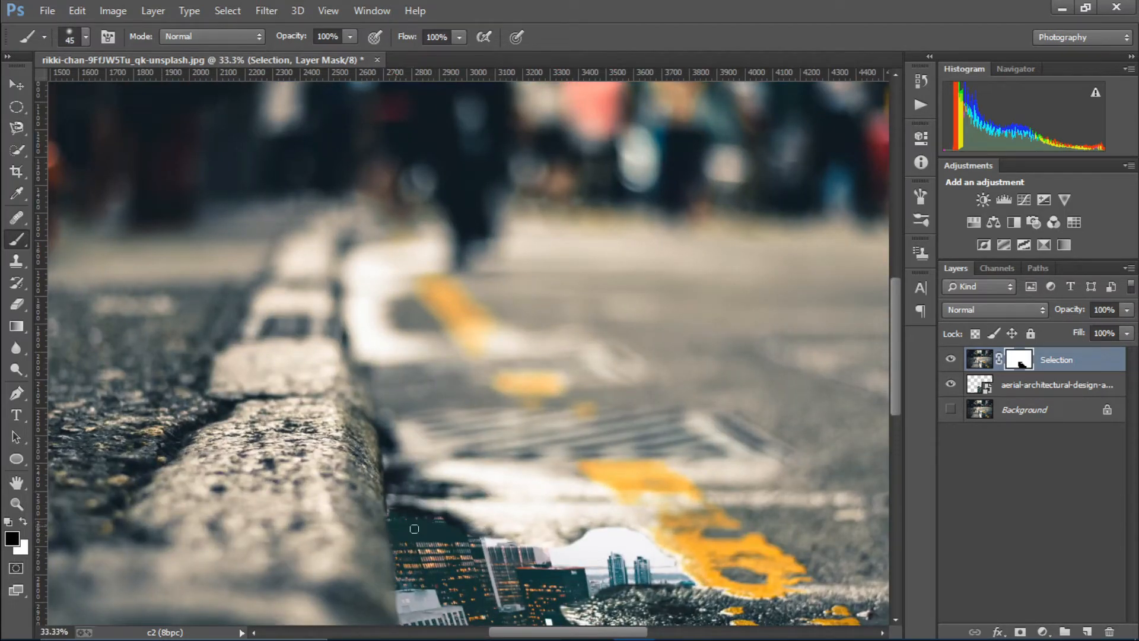
{"action": "mouse_move", "coordinate": [495, 543]}
{"action": "left_mouse_down"}
{"action": "mouse_move", "coordinate": [570, 550]}
{"action": "mouse_move", "coordinate": [580, 541]}
{"action": "mouse_move", "coordinate": [552, 546]}
{"action": "mouse_move", "coordinate": [644, 536]}
{"action": "left_mouse_up"}
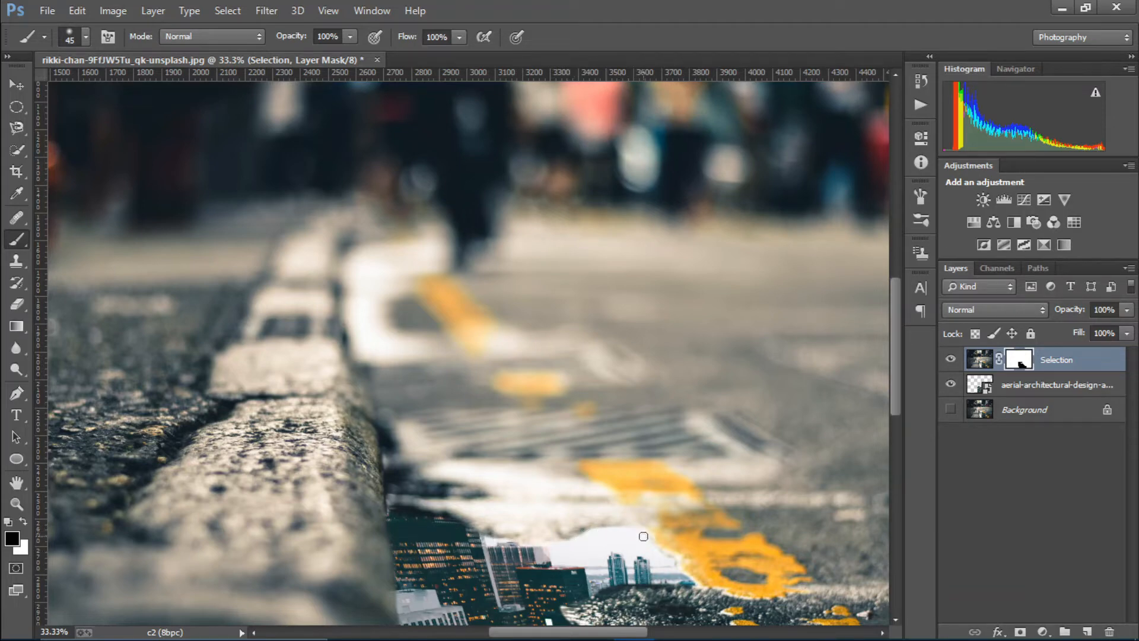
{"action": "key", "text": "ctrl+minus"}
{"action": "key", "text": "ctrl+minus"}
{"action": "key", "text": "ctrl+minus"}
{"action": "key", "text": "ctrl+plus"}
{"action": "key", "text": "ctrl+plus"}
{"action": "key", "text": "ctrl+plus"}
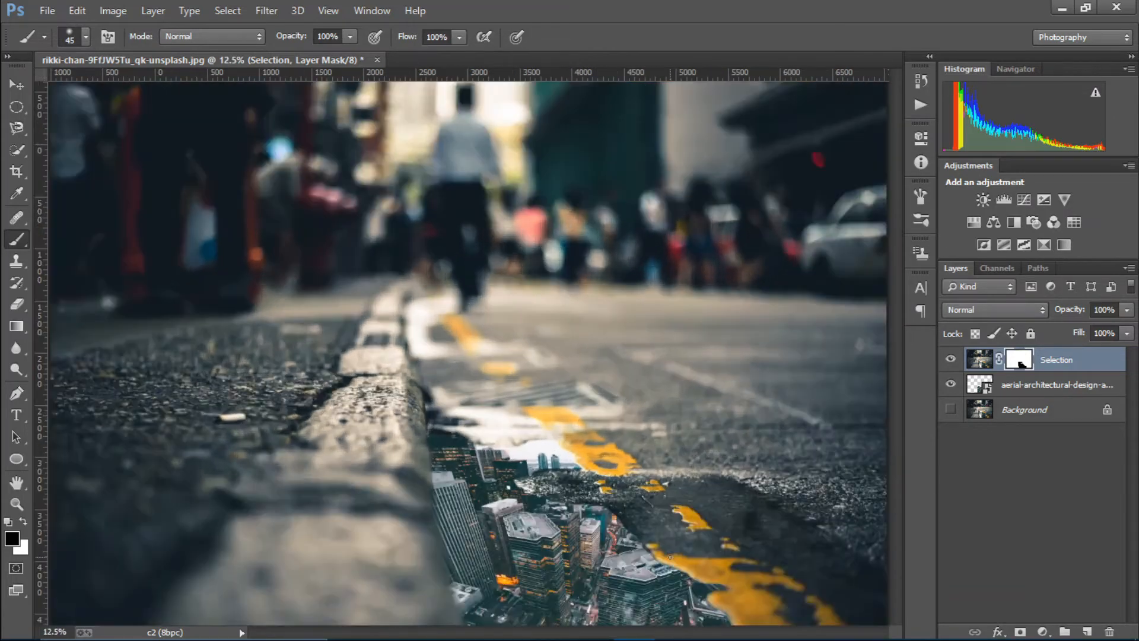
{"action": "scroll", "coordinate": [564, 433], "scroll_direction": "down", "scroll_amount": 4}
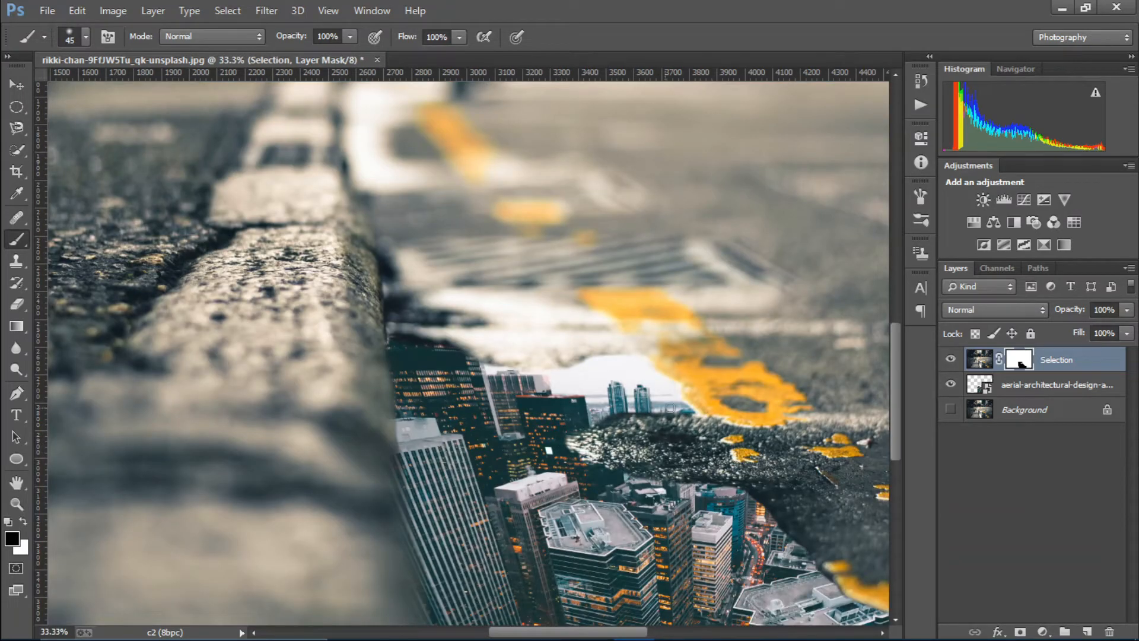
{"action": "left_click_drag", "start_coordinate": [670, 408], "coordinate": [621, 413]}
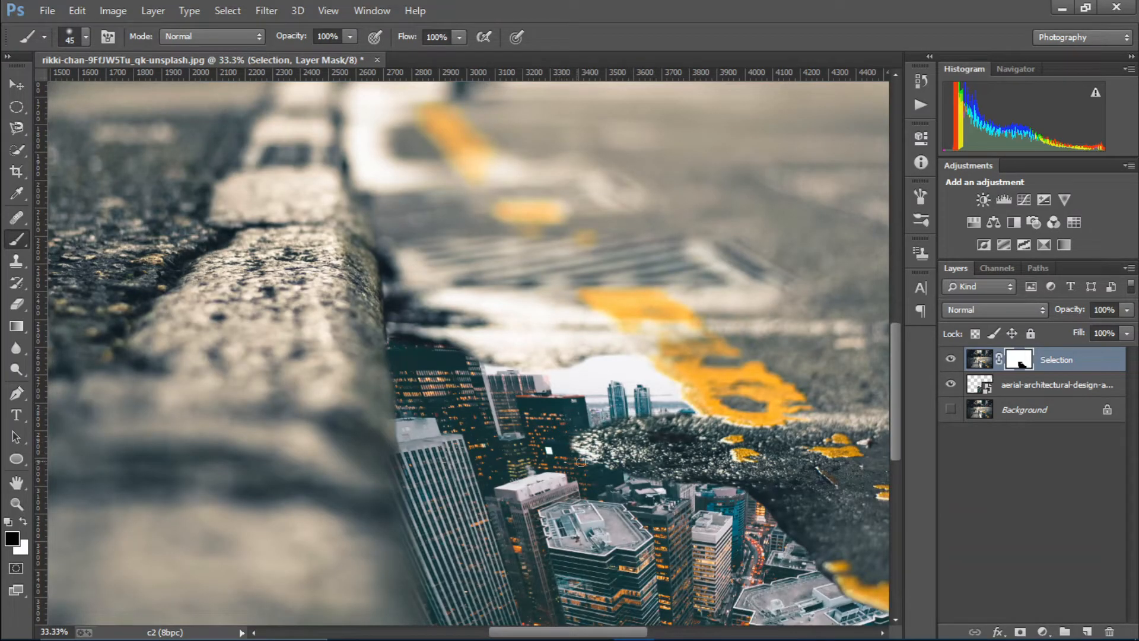
{"action": "left_click_drag", "start_coordinate": [674, 484], "coordinate": [741, 492]}
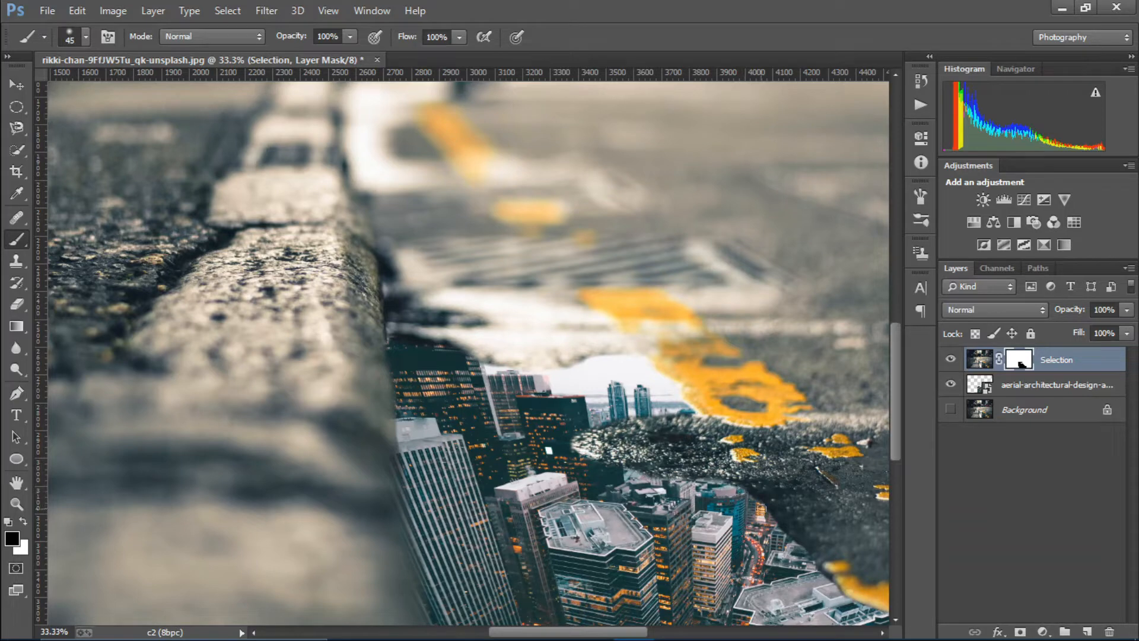
{"action": "left_click_drag", "start_coordinate": [793, 541], "coordinate": [848, 600]}
{"action": "left_click_drag", "start_coordinate": [897, 430], "coordinate": [903, 460]}
{"action": "left_click_drag", "start_coordinate": [570, 632], "coordinate": [617, 632]}
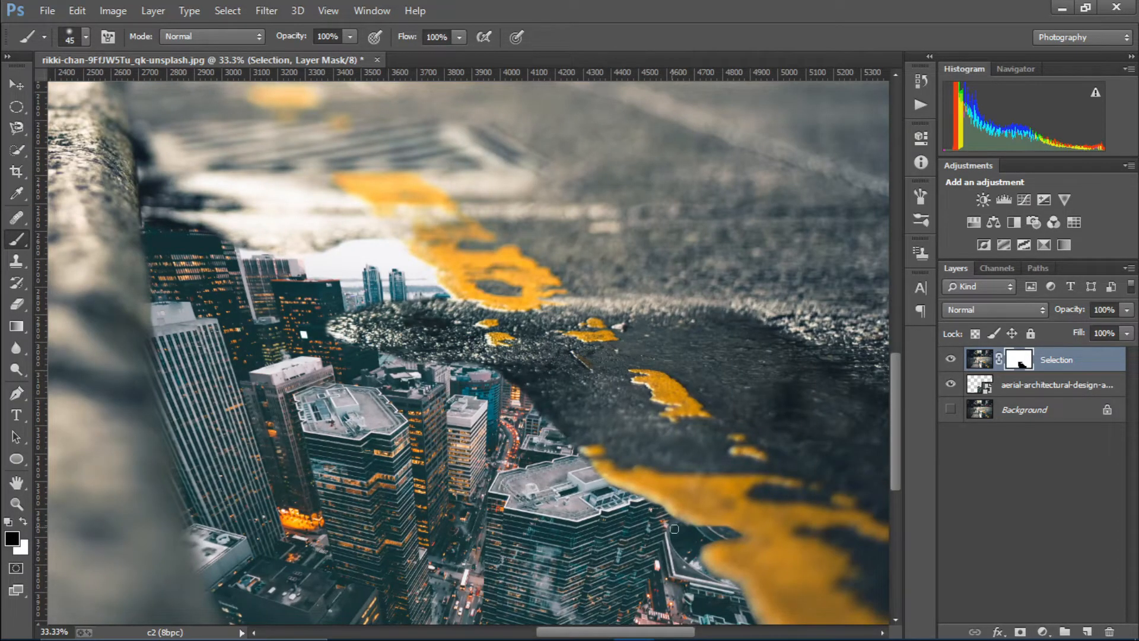
{"action": "key", "text": "ctrl+minus"}
{"action": "key", "text": "ctrl+minus"}
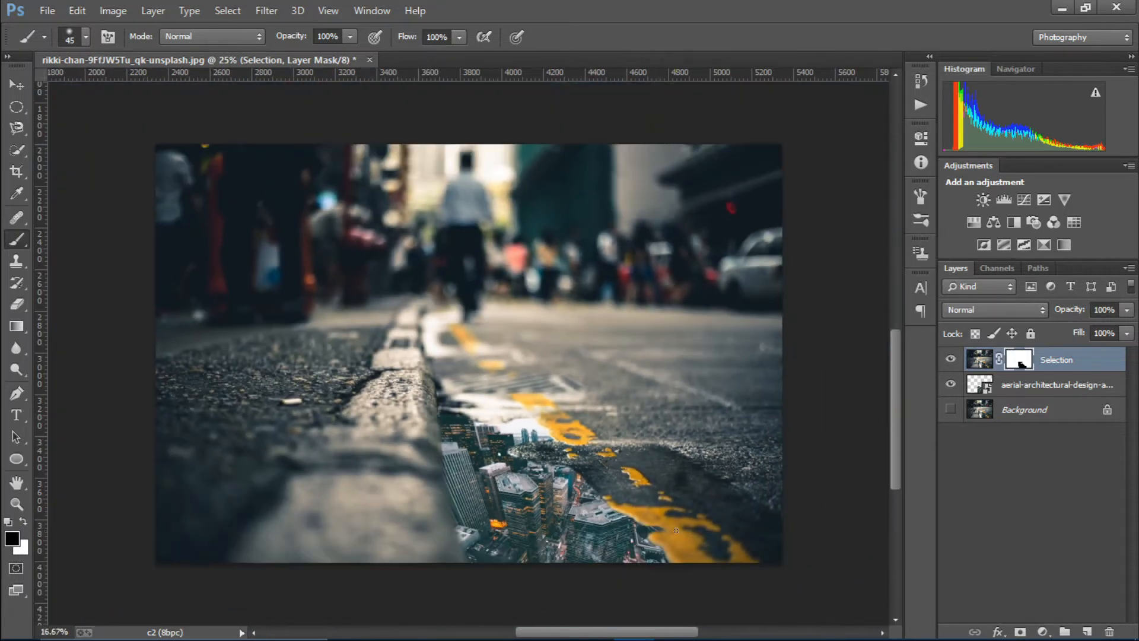
Toggle the Selection and Background layers to compare before and after, leaving everything visible
{"action": "left_click", "coordinate": [950, 359]}
{"action": "left_click", "coordinate": [950, 359]}
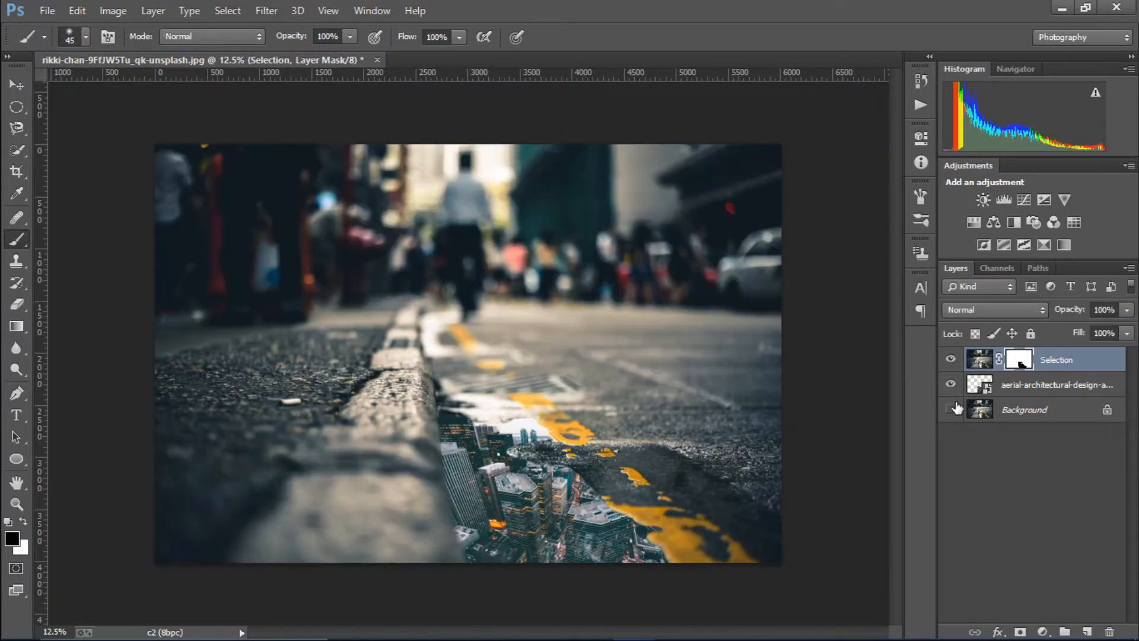
{"action": "left_click", "coordinate": [953, 409], "text": "alt"}
{"action": "left_click", "coordinate": [952, 409], "text": "alt"}
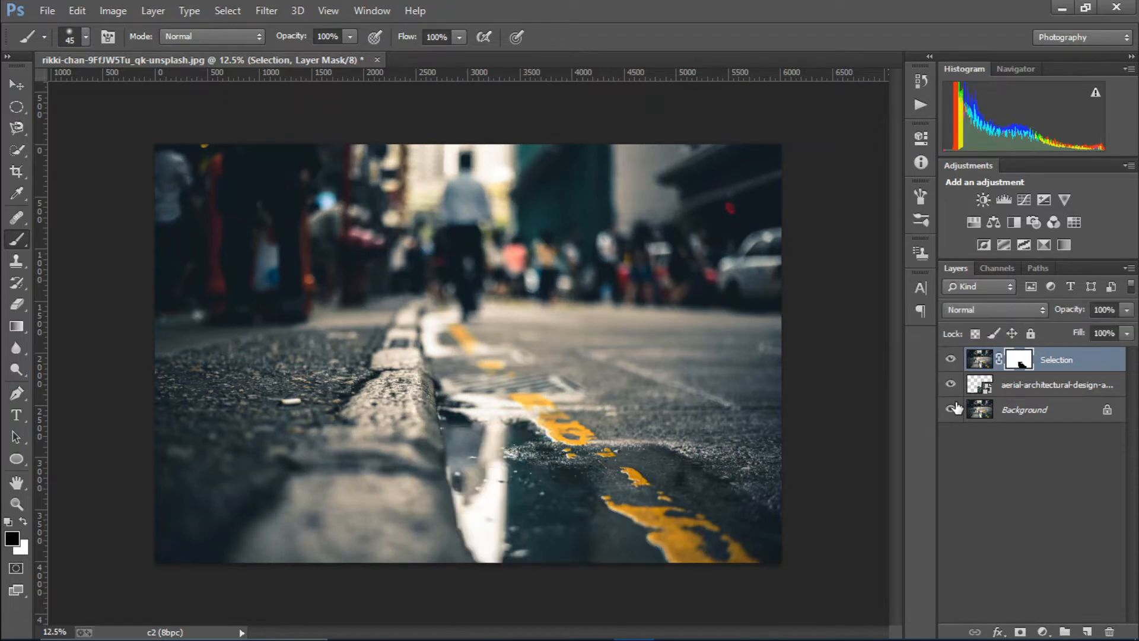
{"action": "left_click", "coordinate": [952, 409], "text": "alt"}
{"action": "left_click", "coordinate": [952, 409], "text": "alt"}
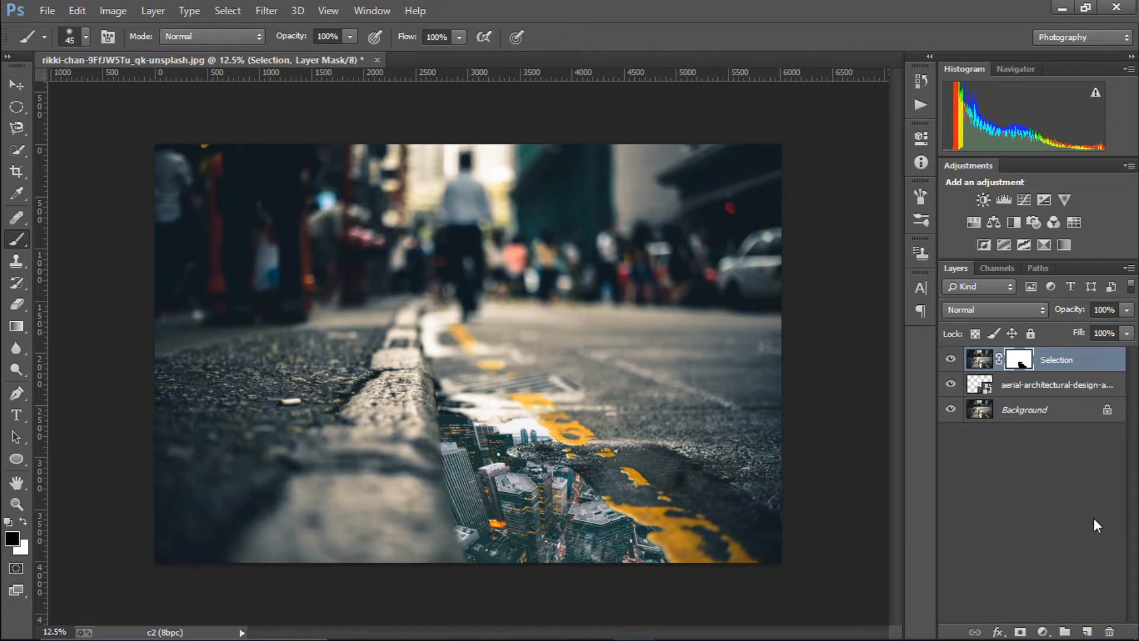
{"action": "left_click", "coordinate": [1045, 632]}
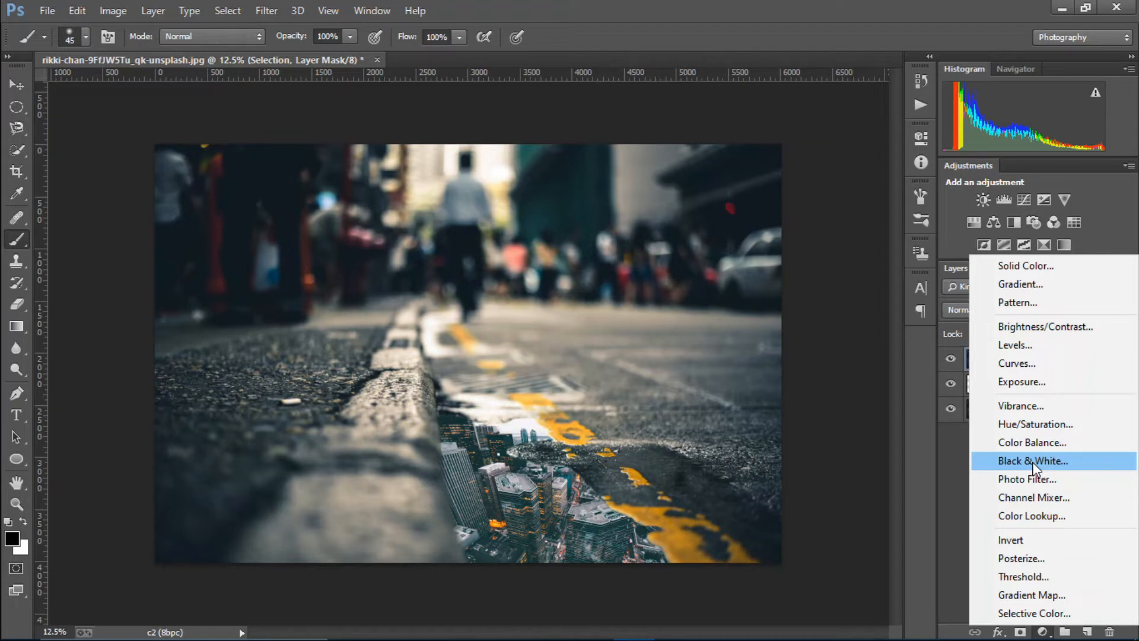
Add a Curves 1 layer below Selection with a gentle S-curve brightening highlights and darkening shadows
{"action": "left_click", "coordinate": [1016, 366]}
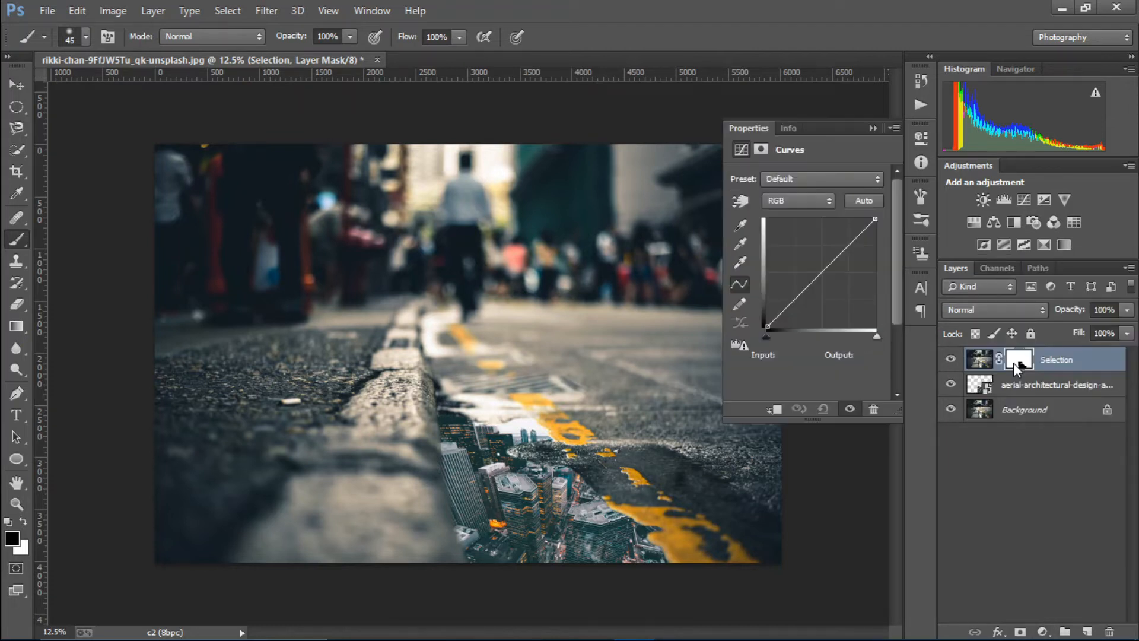
{"action": "left_click_drag", "start_coordinate": [1055, 364], "coordinate": [1051, 397]}
{"action": "left_click_drag", "start_coordinate": [849, 252], "coordinate": [830, 238]}
{"action": "left_click_drag", "start_coordinate": [800, 286], "coordinate": [799, 302]}
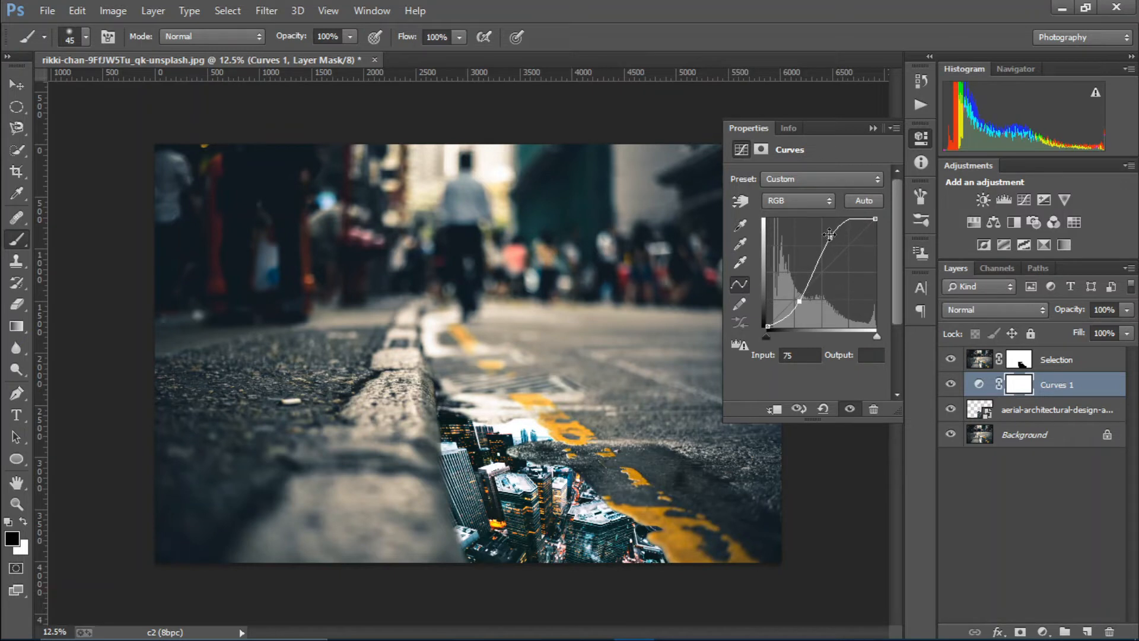
{"action": "left_click_drag", "start_coordinate": [830, 237], "coordinate": [835, 242]}
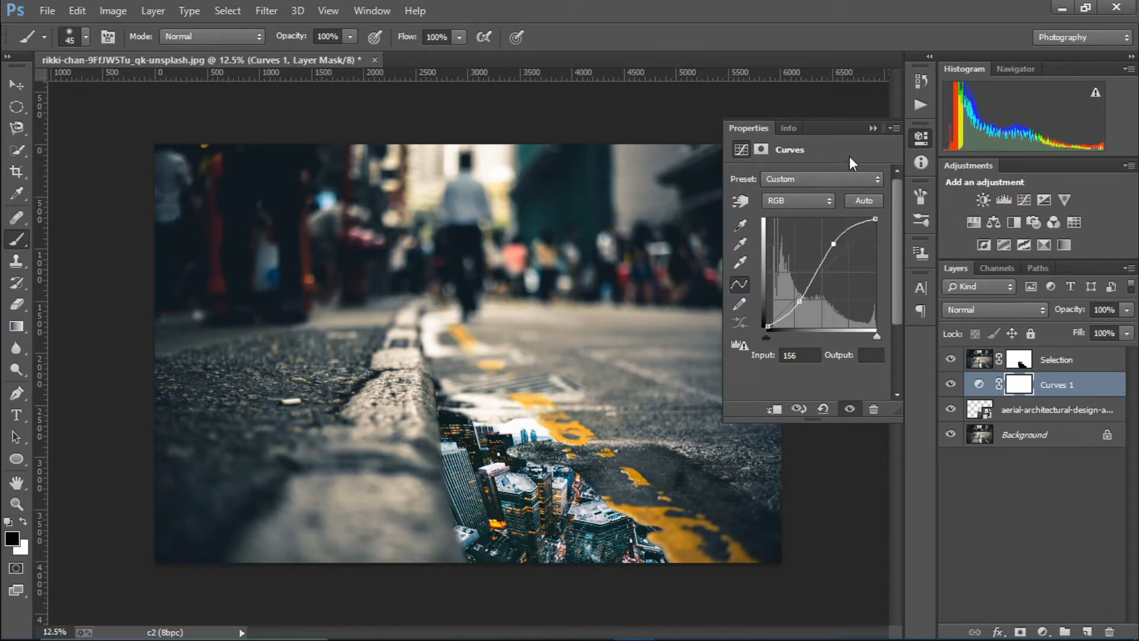
{"action": "left_click", "coordinate": [876, 130]}
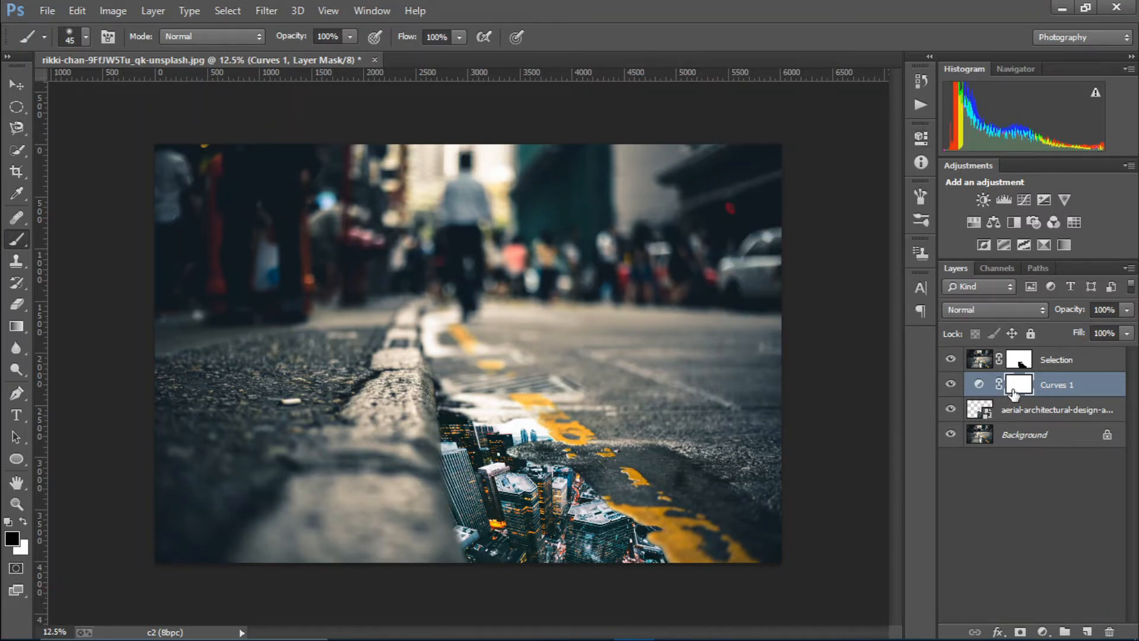
Invert the Curves 1 mask, paint white over the puddle buildings and black above them
{"action": "key", "text": "ctrl+i"}
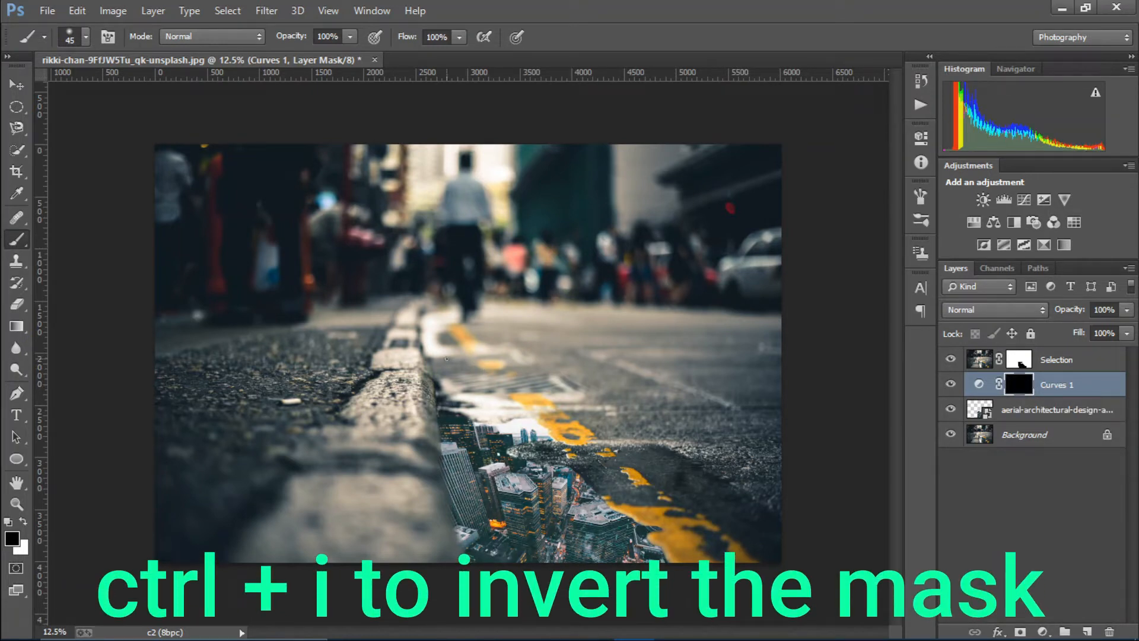
{"action": "key", "text": "bracketright"}
{"action": "key", "text": "bracketright"}
{"action": "key", "text": "bracketright"}
{"action": "key", "text": "bracketright"}
{"action": "key", "text": "bracketright"}
{"action": "key", "text": "bracketright"}
{"action": "key", "text": "bracketright"}
{"action": "key", "text": "x"}
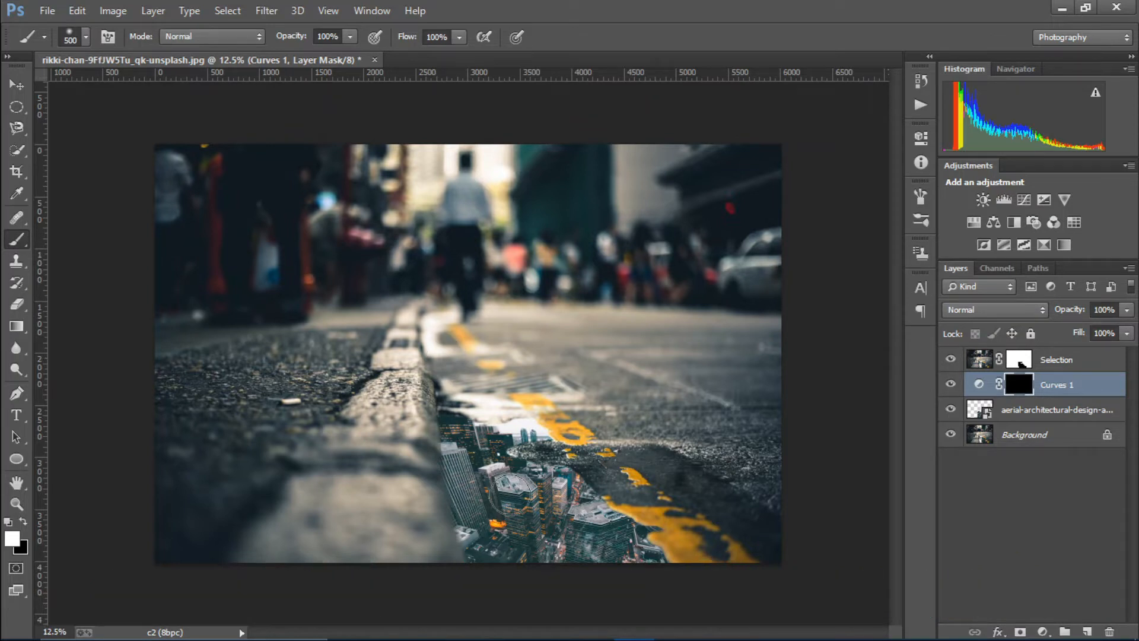
{"action": "mouse_move", "coordinate": [512, 496]}
{"action": "left_mouse_down"}
{"action": "mouse_move", "coordinate": [536, 531]}
{"action": "mouse_move", "coordinate": [553, 499]}
{"action": "mouse_move", "coordinate": [534, 532]}
{"action": "mouse_move", "coordinate": [512, 524]}
{"action": "mouse_move", "coordinate": [465, 443]}
{"action": "mouse_move", "coordinate": [489, 448]}
{"action": "mouse_move", "coordinate": [504, 509]}
{"action": "mouse_move", "coordinate": [616, 557]}
{"action": "mouse_move", "coordinate": [564, 557]}
{"action": "mouse_move", "coordinate": [639, 561]}
{"action": "mouse_move", "coordinate": [480, 549]}
{"action": "mouse_move", "coordinate": [473, 531]}
{"action": "mouse_move", "coordinate": [533, 541]}
{"action": "mouse_move", "coordinate": [554, 516]}
{"action": "mouse_move", "coordinate": [588, 526]}
{"action": "mouse_move", "coordinate": [545, 474]}
{"action": "mouse_move", "coordinate": [499, 465]}
{"action": "mouse_move", "coordinate": [534, 508]}
{"action": "mouse_move", "coordinate": [495, 483]}
{"action": "mouse_move", "coordinate": [491, 452]}
{"action": "mouse_move", "coordinate": [515, 439]}
{"action": "mouse_move", "coordinate": [509, 500]}
{"action": "left_mouse_up"}
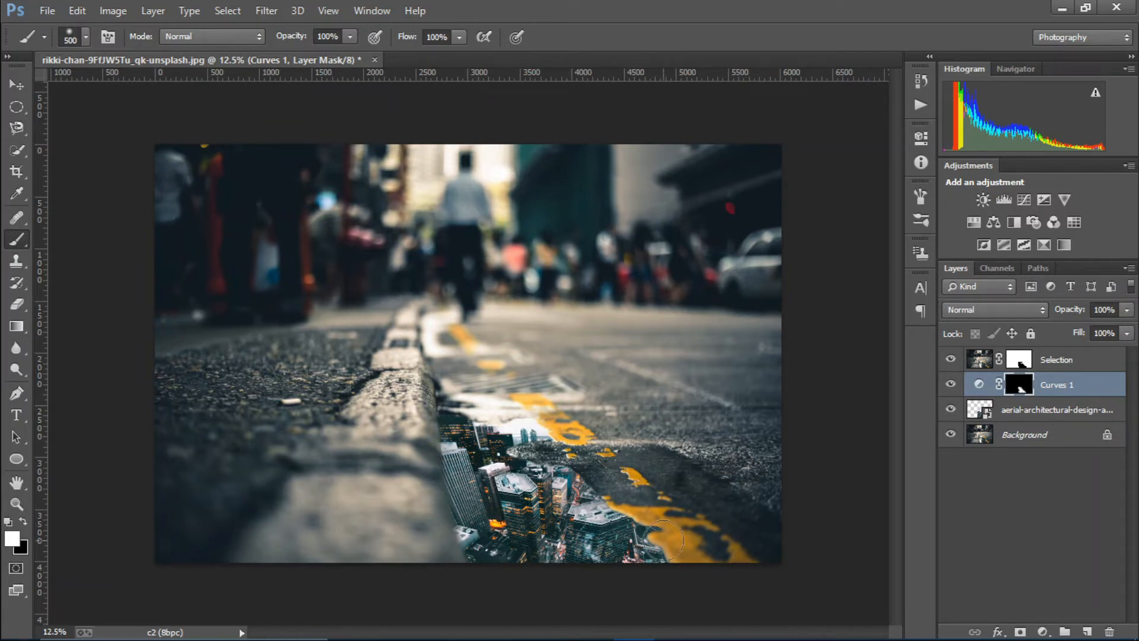
{"action": "key", "text": "x"}
{"action": "mouse_move", "coordinate": [618, 496]}
{"action": "left_mouse_down"}
{"action": "mouse_move", "coordinate": [544, 446]}
{"action": "mouse_move", "coordinate": [518, 413]}
{"action": "left_mouse_up"}
Stamp all visible layers into a new Layer 1 with Ctrl+Shift+Alt+E
{"action": "left_click", "coordinate": [1057, 369]}
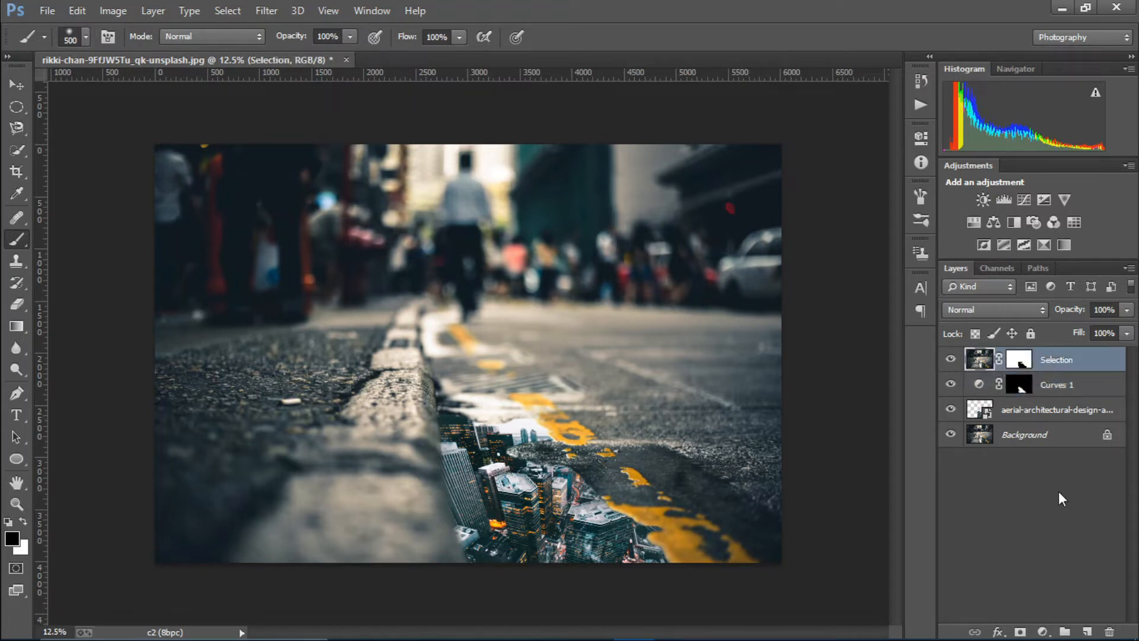
{"action": "left_click", "coordinate": [1050, 609]}
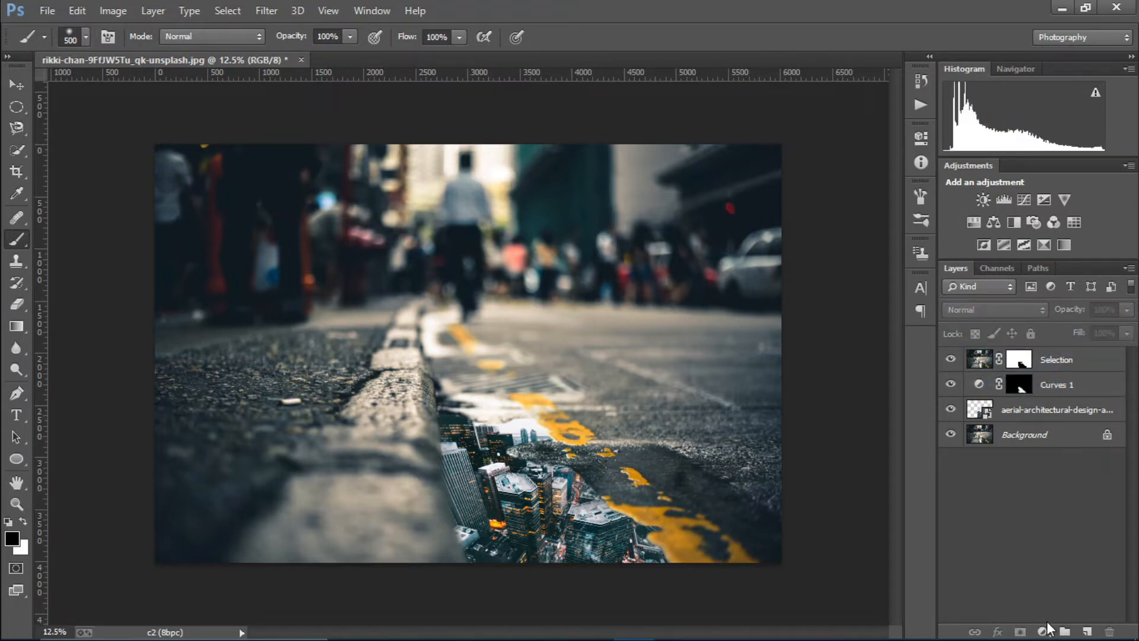
{"action": "left_click", "coordinate": [1074, 368]}
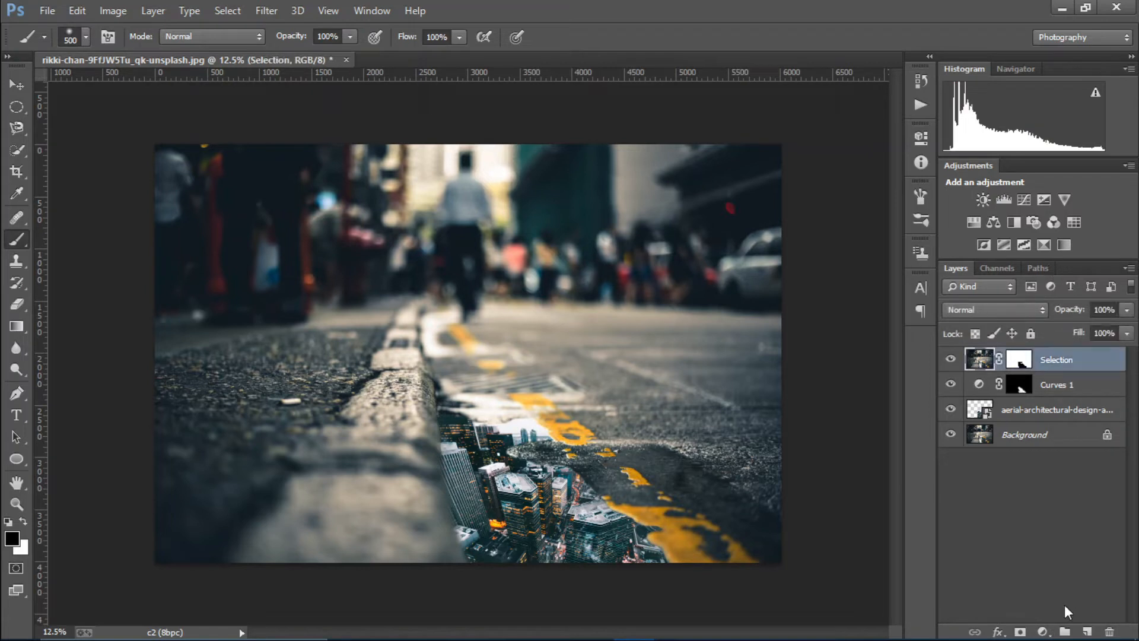
{"action": "left_click", "coordinate": [1042, 632]}
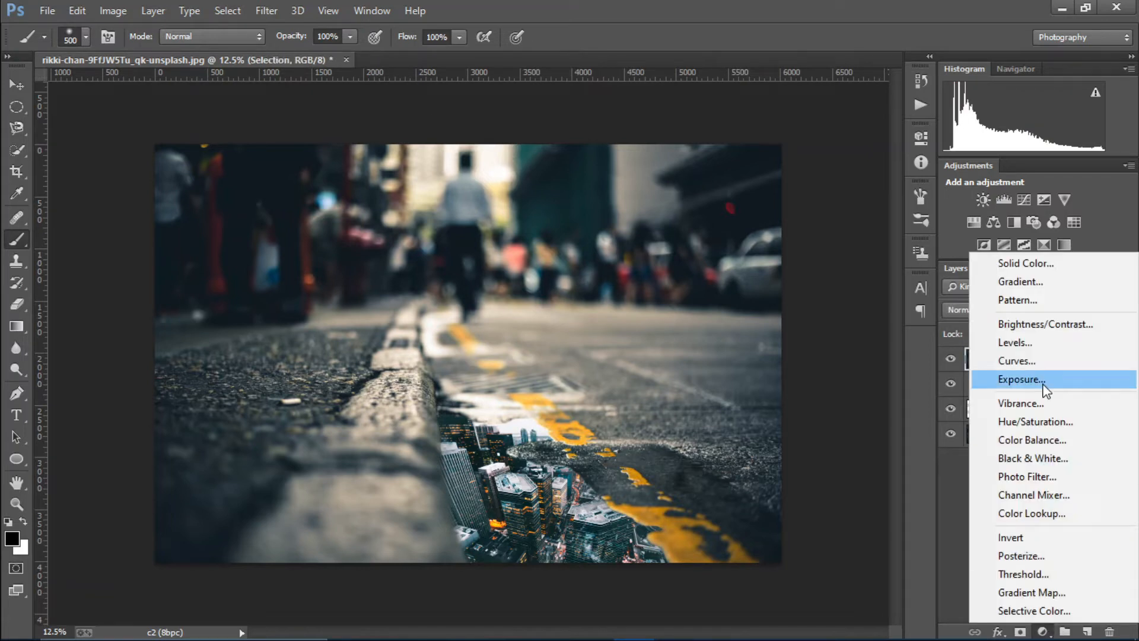
{"action": "left_click", "coordinate": [962, 484]}
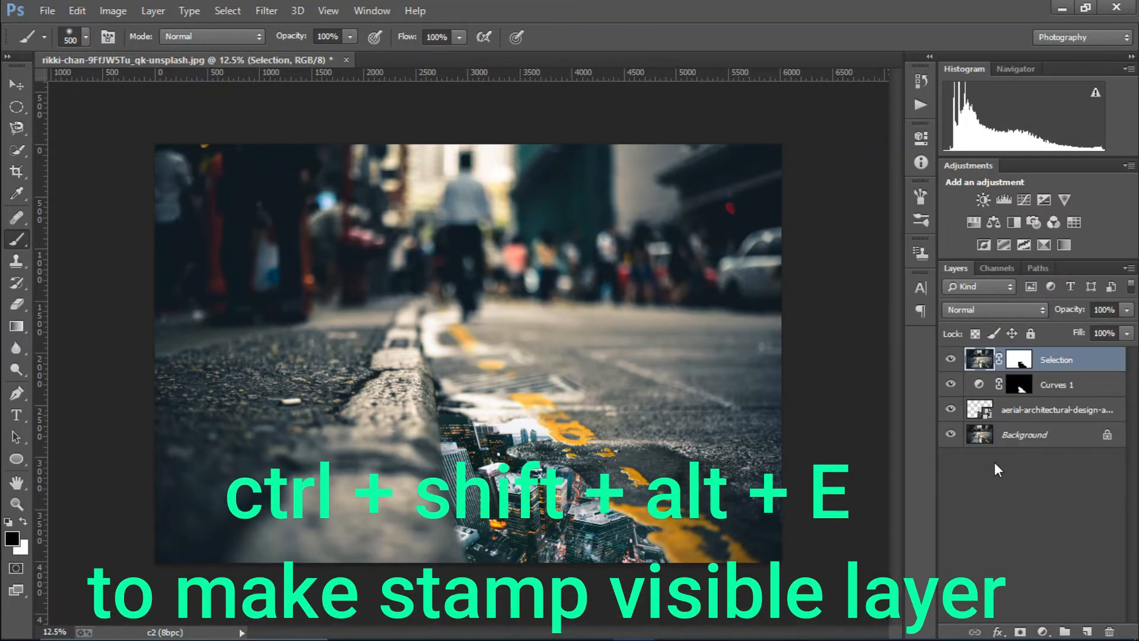
{"action": "key", "text": "ctrl+shift+alt+e"}
Apply a Camera Raw grade: Clarity +73, Blacks +31, Shadows +37, Contrast -10, Vibrance +55
{"action": "left_click", "coordinate": [272, 9]}
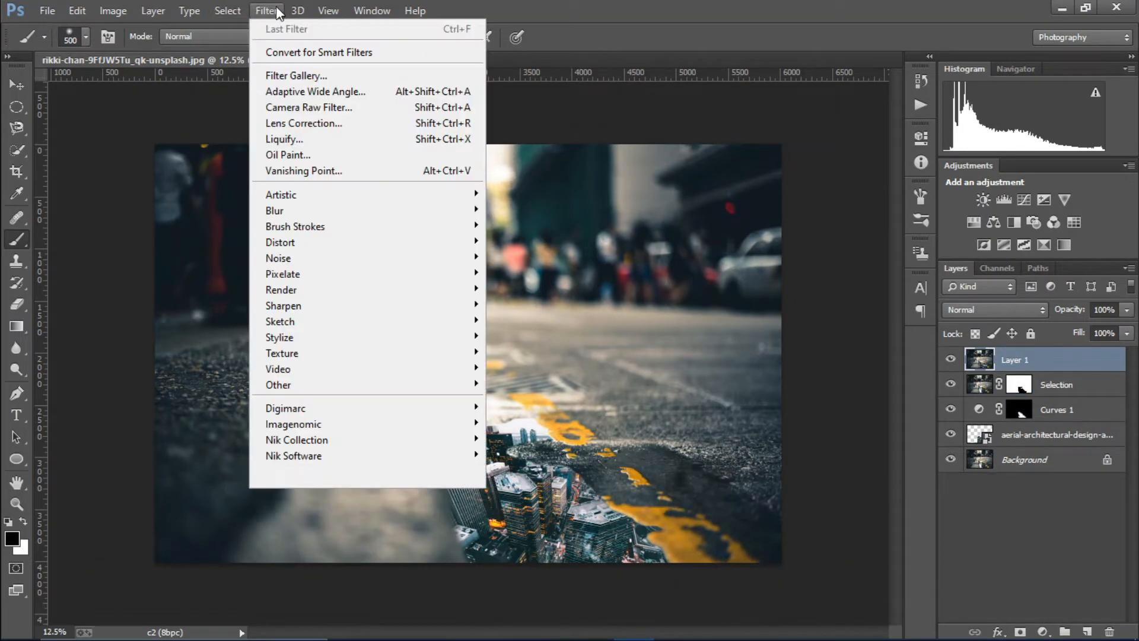
{"action": "left_click", "coordinate": [314, 113]}
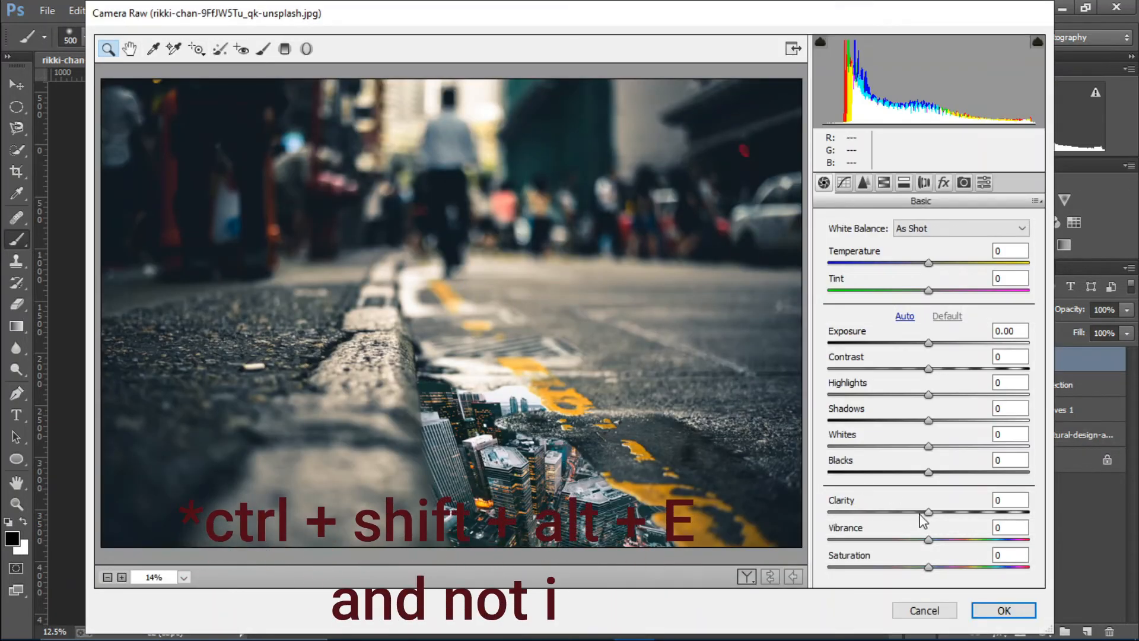
{"action": "left_click_drag", "start_coordinate": [928, 512], "coordinate": [1016, 519]}
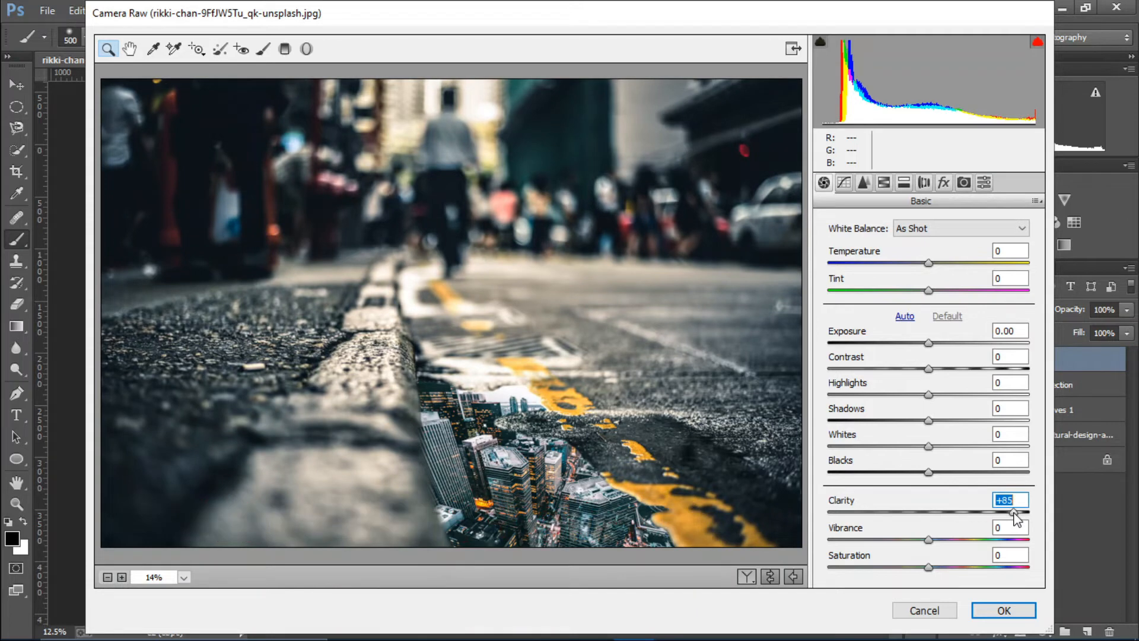
{"action": "left_click_drag", "start_coordinate": [1014, 514], "coordinate": [1004, 525]}
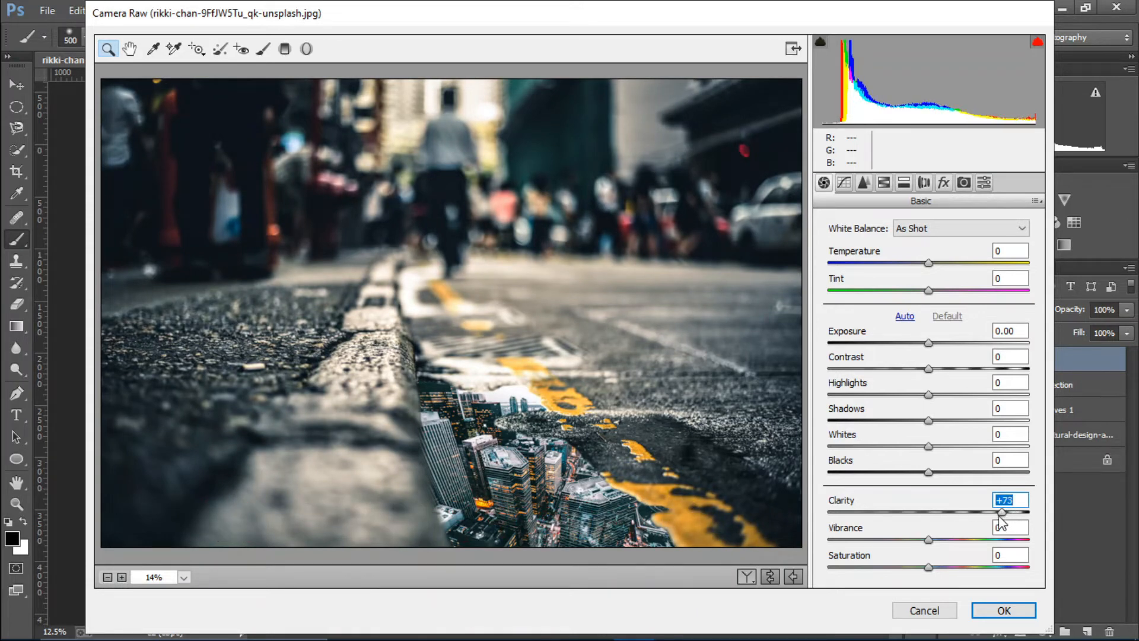
{"action": "left_click_drag", "start_coordinate": [928, 471], "coordinate": [960, 473]}
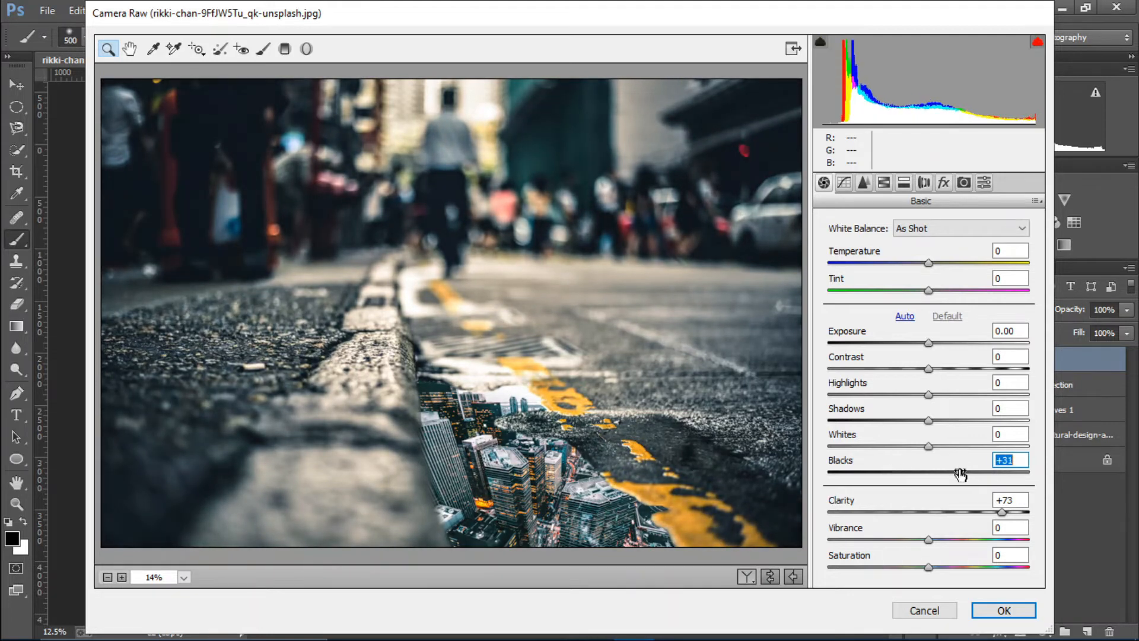
{"action": "left_click_drag", "start_coordinate": [928, 420], "coordinate": [884, 399]}
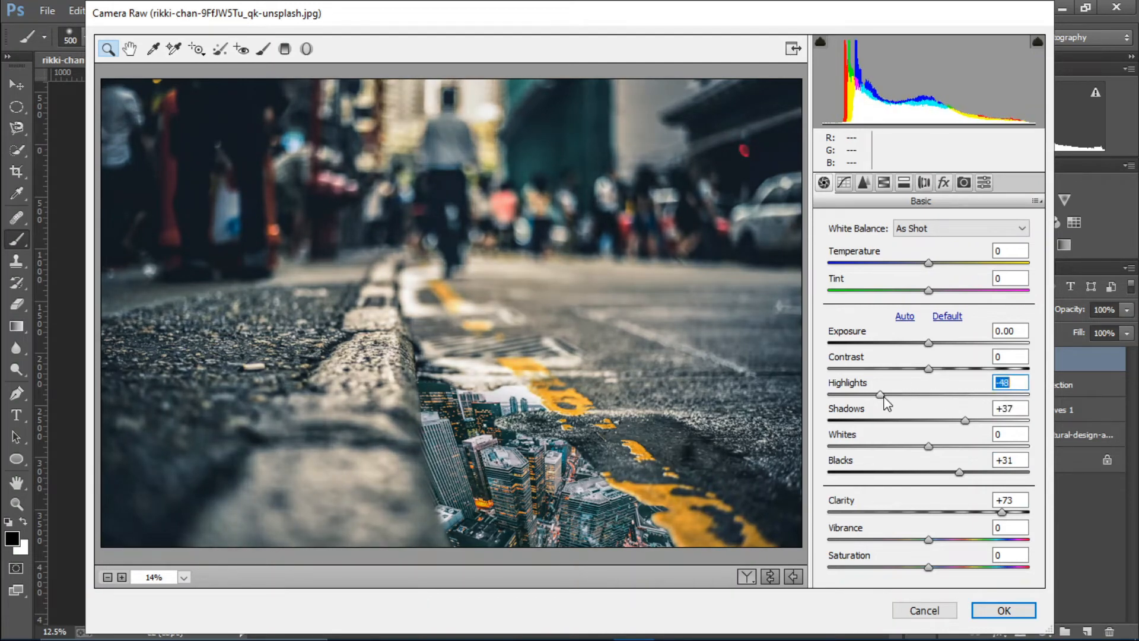
{"action": "mouse_move", "coordinate": [932, 370]}
{"action": "left_mouse_down"}
{"action": "mouse_move", "coordinate": [960, 370]}
{"action": "mouse_move", "coordinate": [918, 378]}
{"action": "mouse_move", "coordinate": [936, 378]}
{"action": "mouse_move", "coordinate": [922, 373]}
{"action": "mouse_move", "coordinate": [922, 353]}
{"action": "mouse_move", "coordinate": [919, 369]}
{"action": "mouse_move", "coordinate": [945, 349]}
{"action": "mouse_move", "coordinate": [919, 351]}
{"action": "mouse_move", "coordinate": [931, 351]}
{"action": "left_mouse_up"}
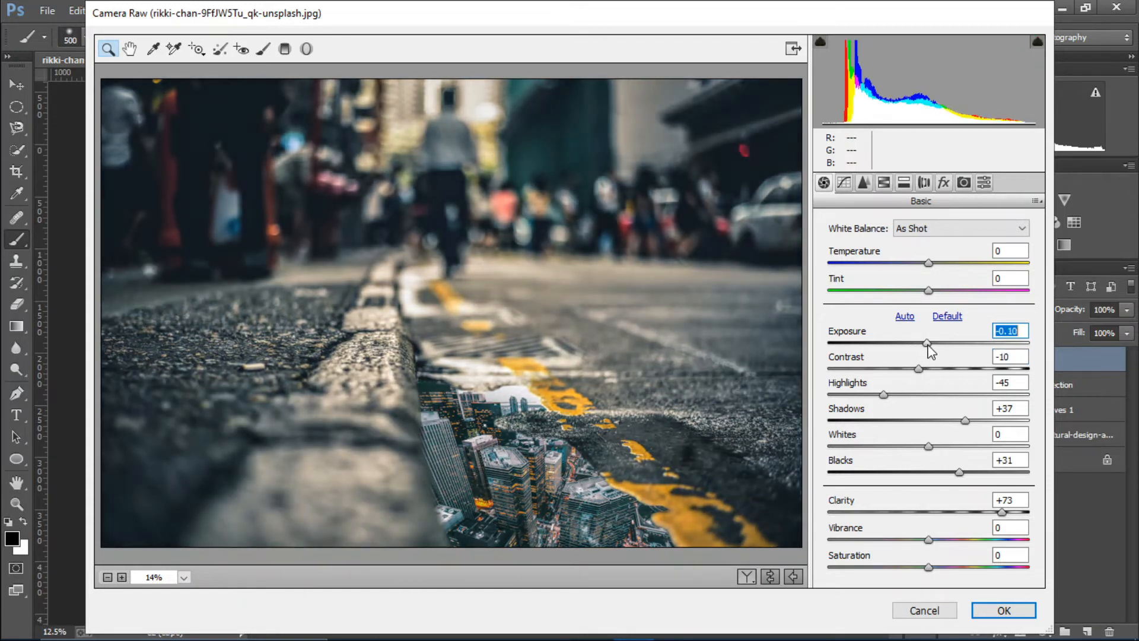
{"action": "left_click_drag", "start_coordinate": [929, 540], "coordinate": [986, 540]}
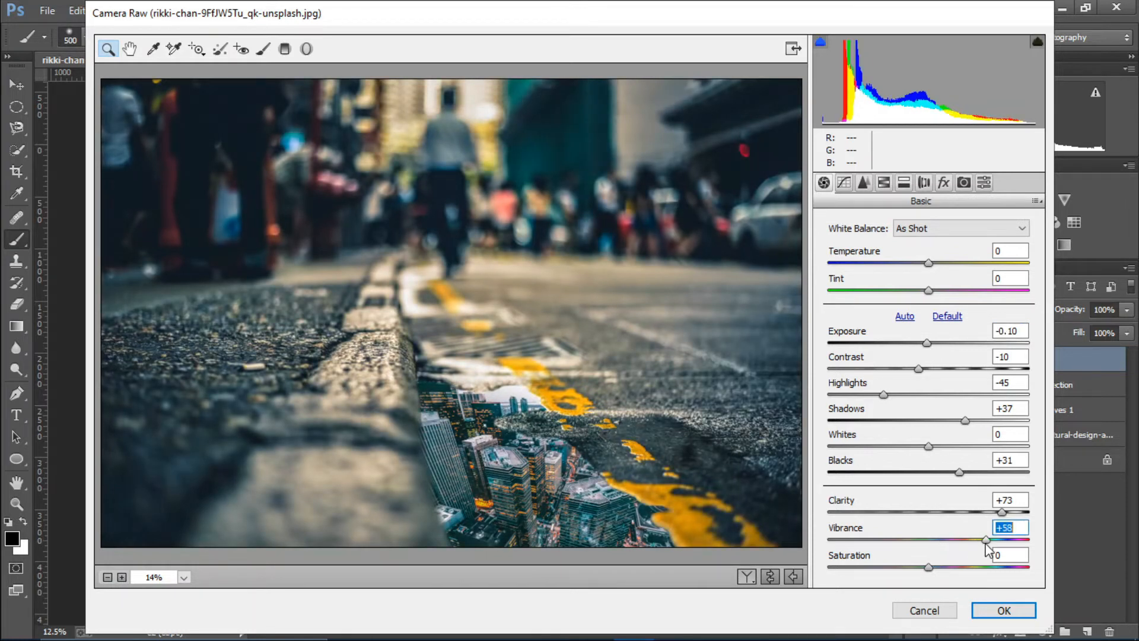
{"action": "left_click", "coordinate": [1004, 611]}
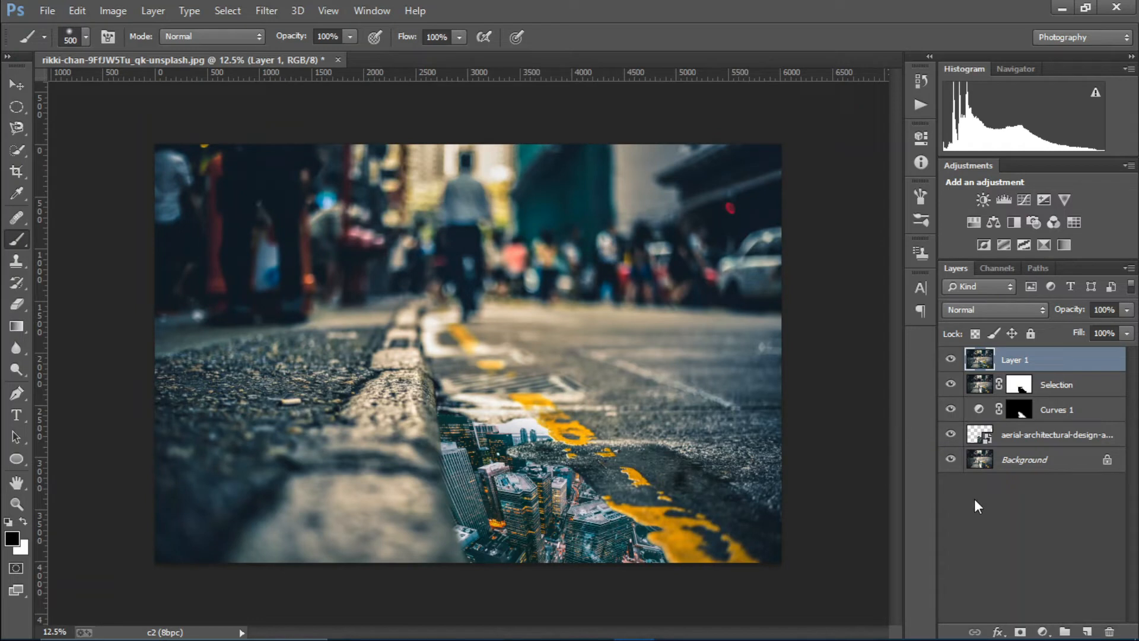
Add a Curves 2 layer pulling a dark tone down with a highlight point at input 200
{"action": "left_click", "coordinate": [1041, 631]}
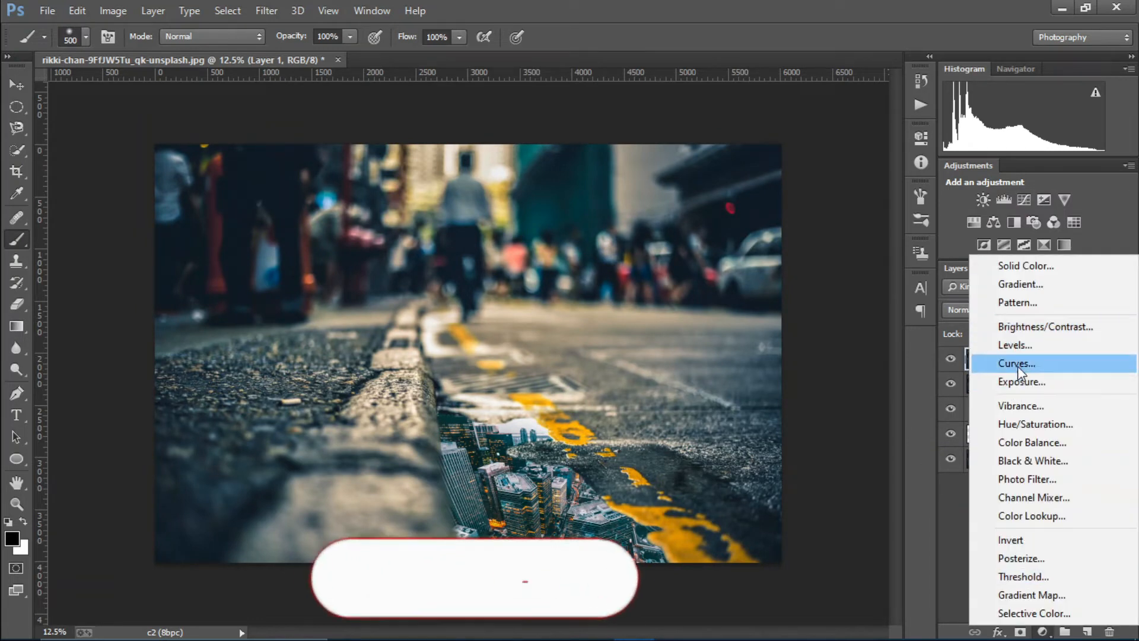
{"action": "left_click", "coordinate": [1017, 364]}
{"action": "left_click", "coordinate": [782, 305]}
{"action": "left_click", "coordinate": [740, 201]}
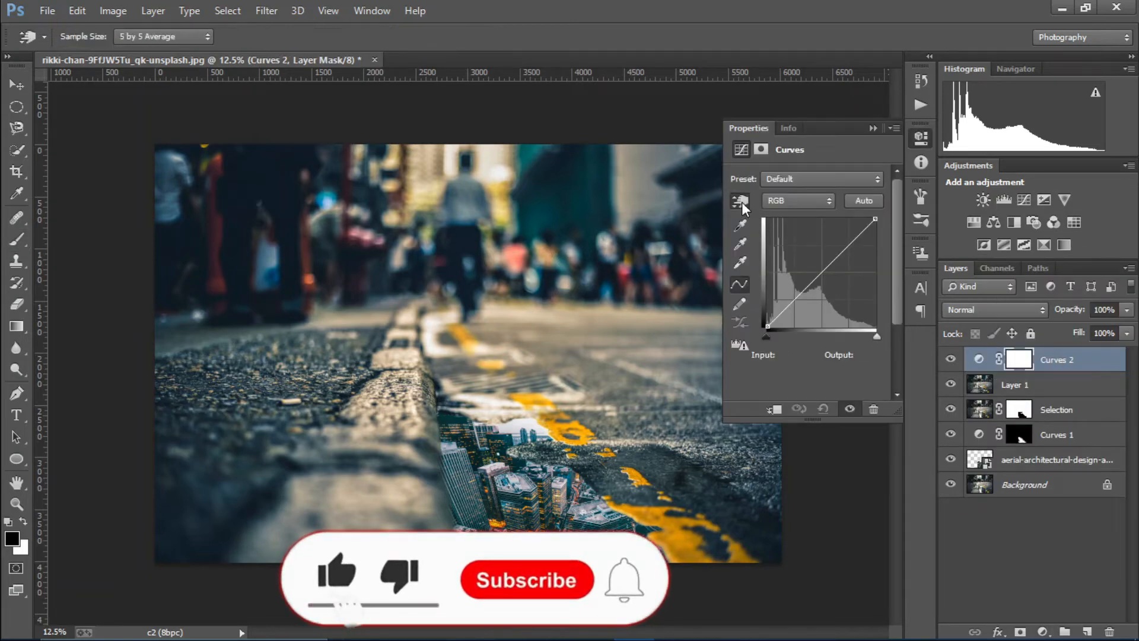
{"action": "left_click_drag", "start_coordinate": [349, 386], "coordinate": [351, 398]}
{"action": "left_click_drag", "start_coordinate": [497, 364], "coordinate": [496, 352]}
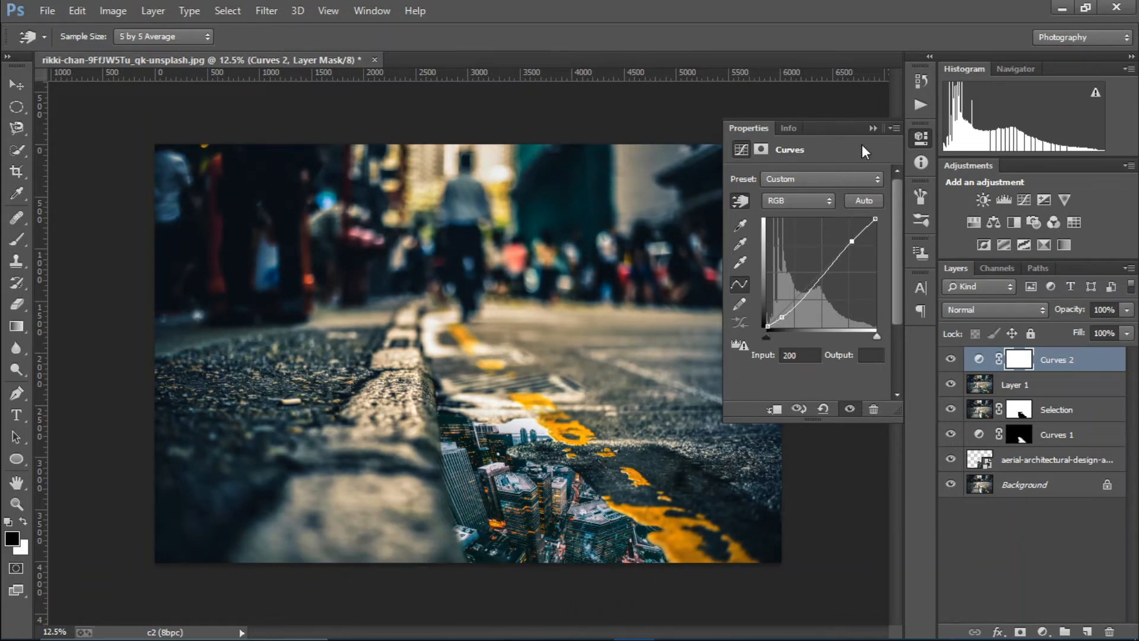
{"action": "left_click", "coordinate": [868, 128]}
{"action": "left_click", "coordinate": [1043, 631]}
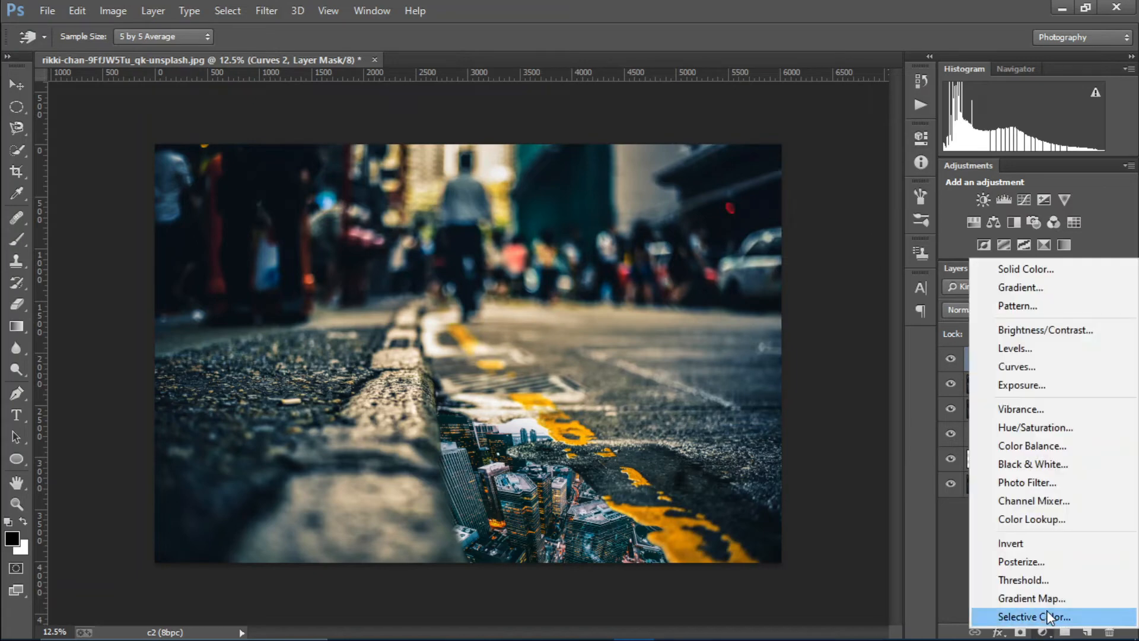
Add a Gradient Fill layer using the Violet, Orange gradient preset
{"action": "left_click", "coordinate": [1009, 290]}
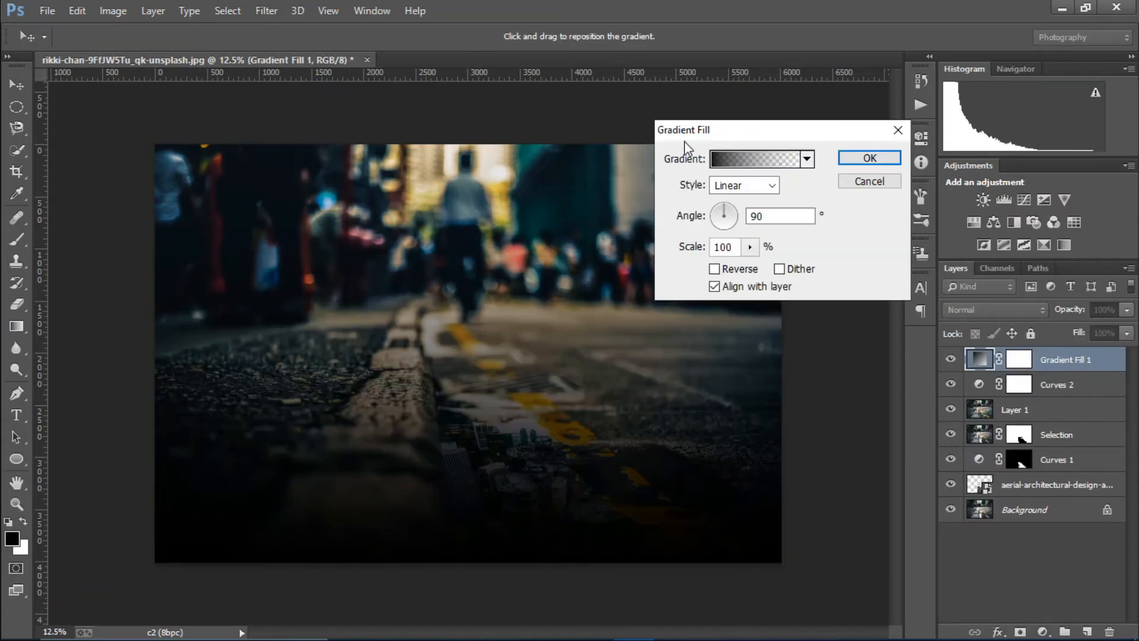
{"action": "left_click", "coordinate": [742, 165]}
{"action": "left_click", "coordinate": [821, 120]}
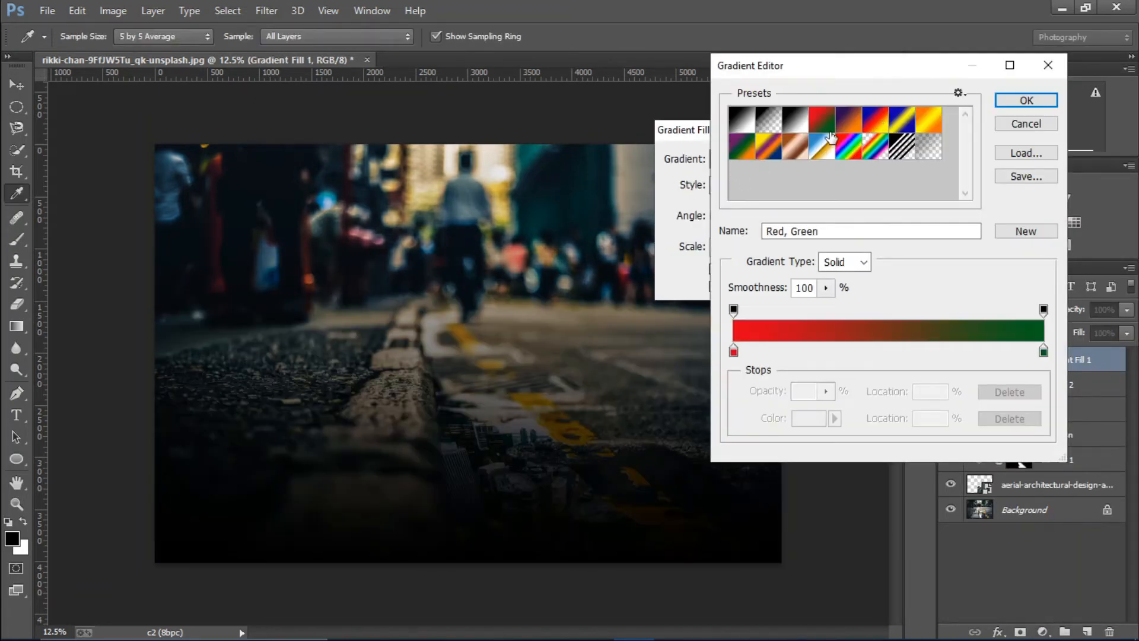
{"action": "left_click", "coordinate": [849, 122]}
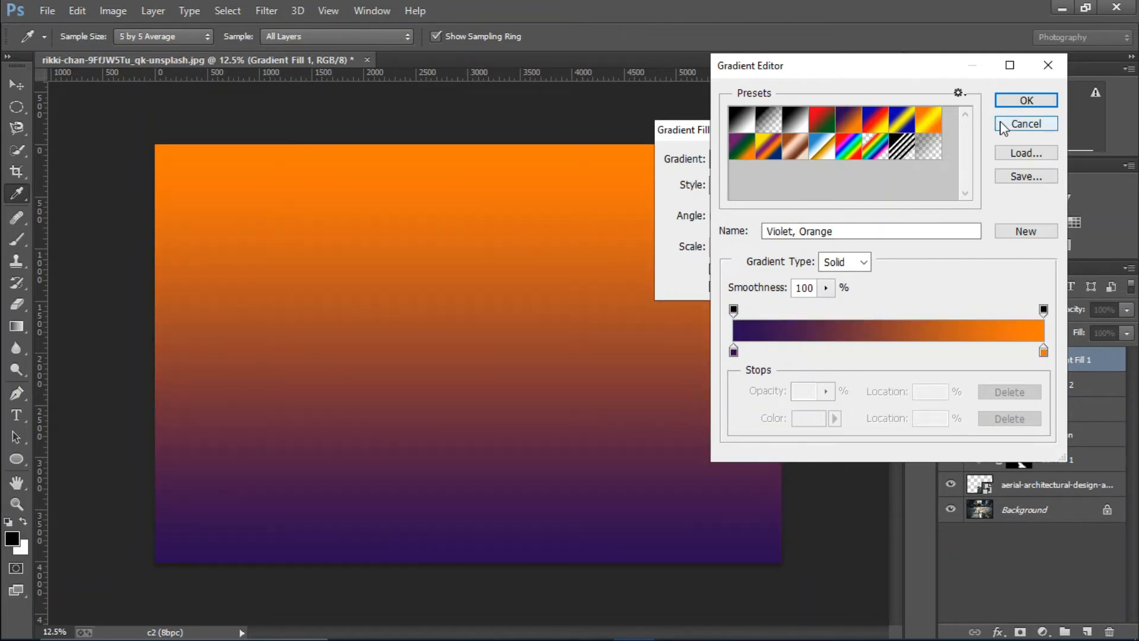
{"action": "left_click", "coordinate": [1020, 101]}
Make the gradient radial and reversed, with the orange glow moved to the top edge
{"action": "left_click", "coordinate": [762, 185]}
{"action": "left_click", "coordinate": [754, 216]}
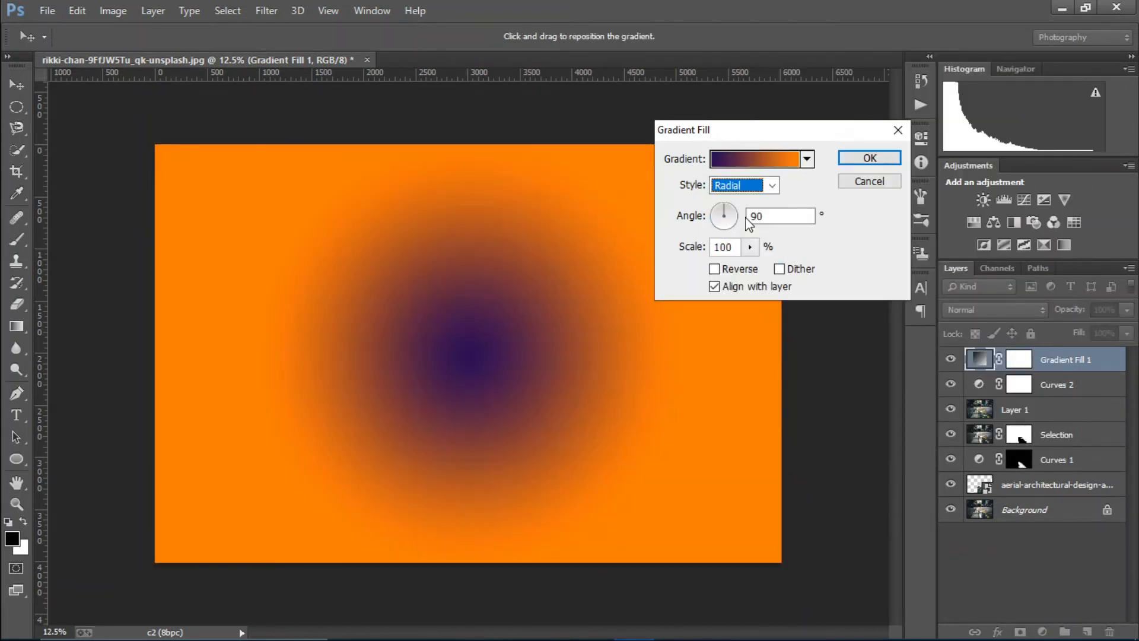
{"action": "left_click", "coordinate": [715, 269]}
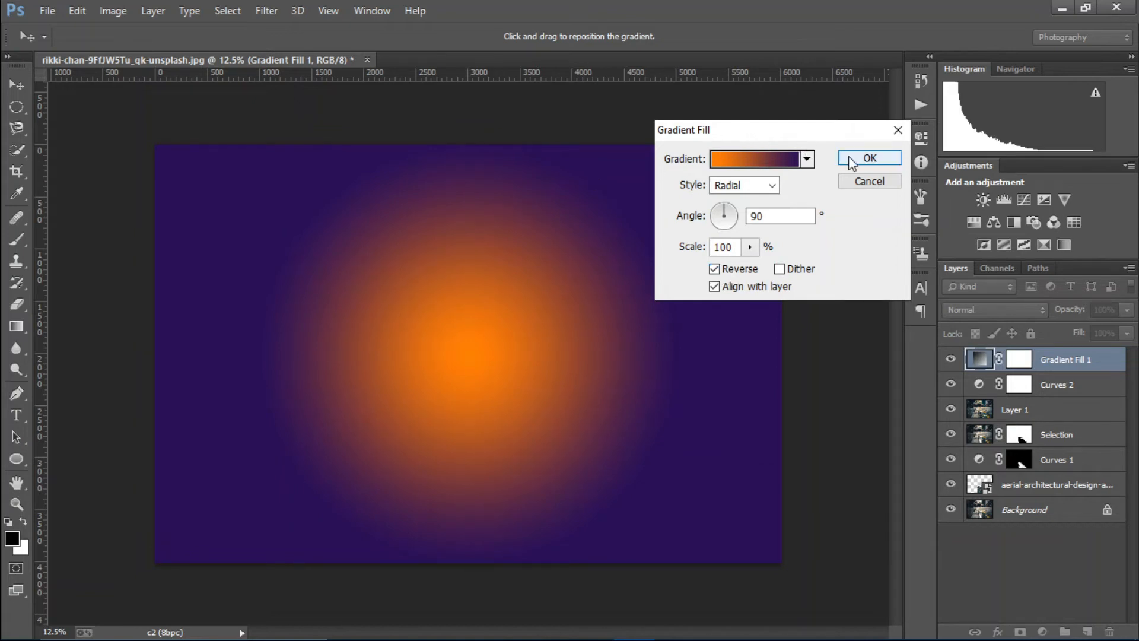
{"action": "left_click_drag", "start_coordinate": [504, 317], "coordinate": [497, 146]}
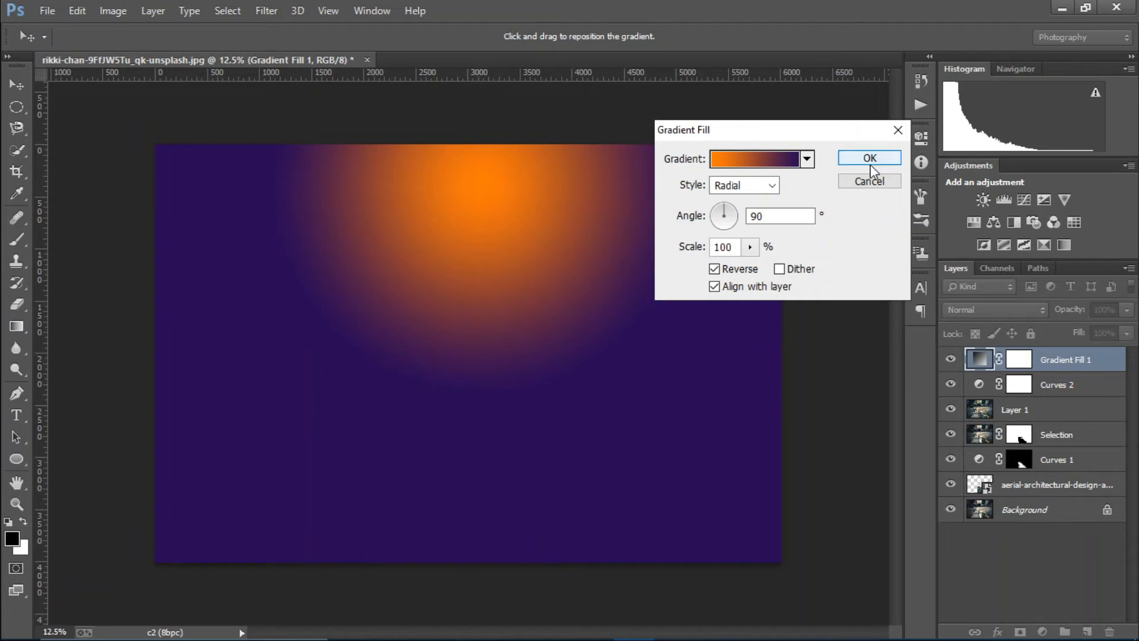
{"action": "left_click", "coordinate": [849, 157]}
Blend Gradient Fill 1 over the photo in Screen mode with its fill lowered to 46%
{"action": "left_click", "coordinate": [1011, 314]}
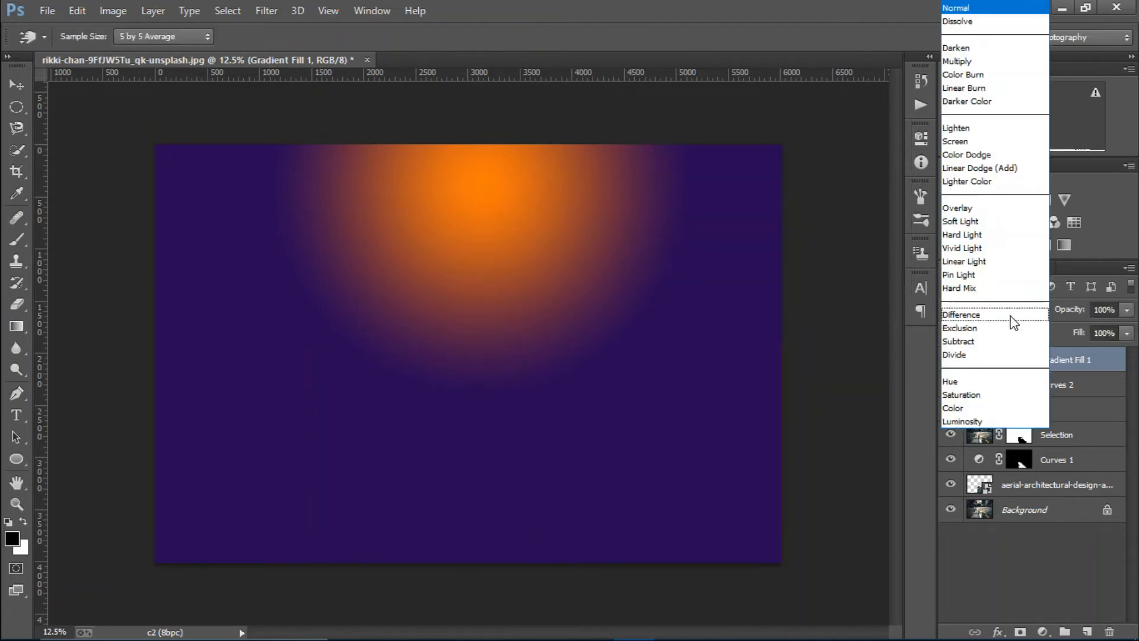
{"action": "left_click", "coordinate": [964, 141]}
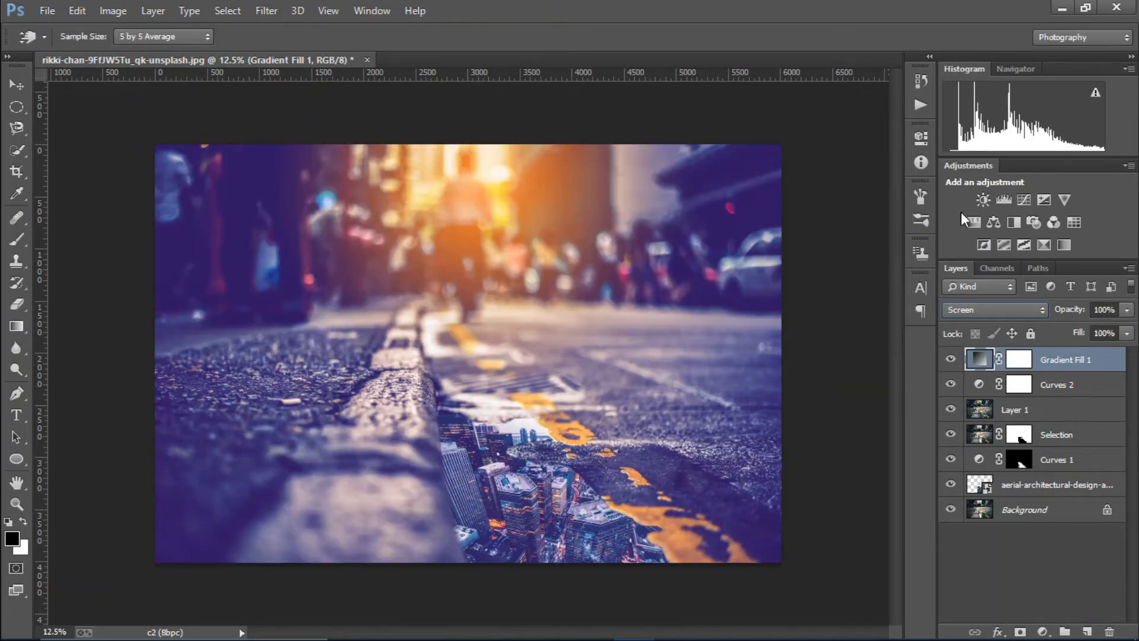
{"action": "left_click_drag", "start_coordinate": [1076, 340], "coordinate": [1028, 349]}
{"action": "double_click", "coordinate": [980, 359]}
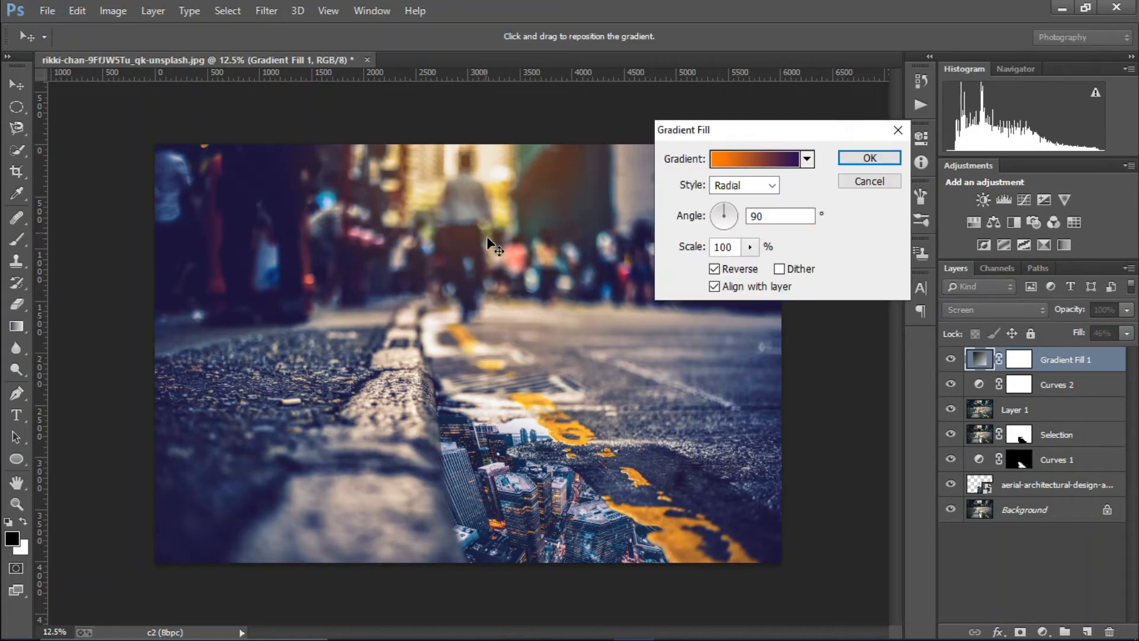
{"action": "left_click", "coordinate": [847, 164]}
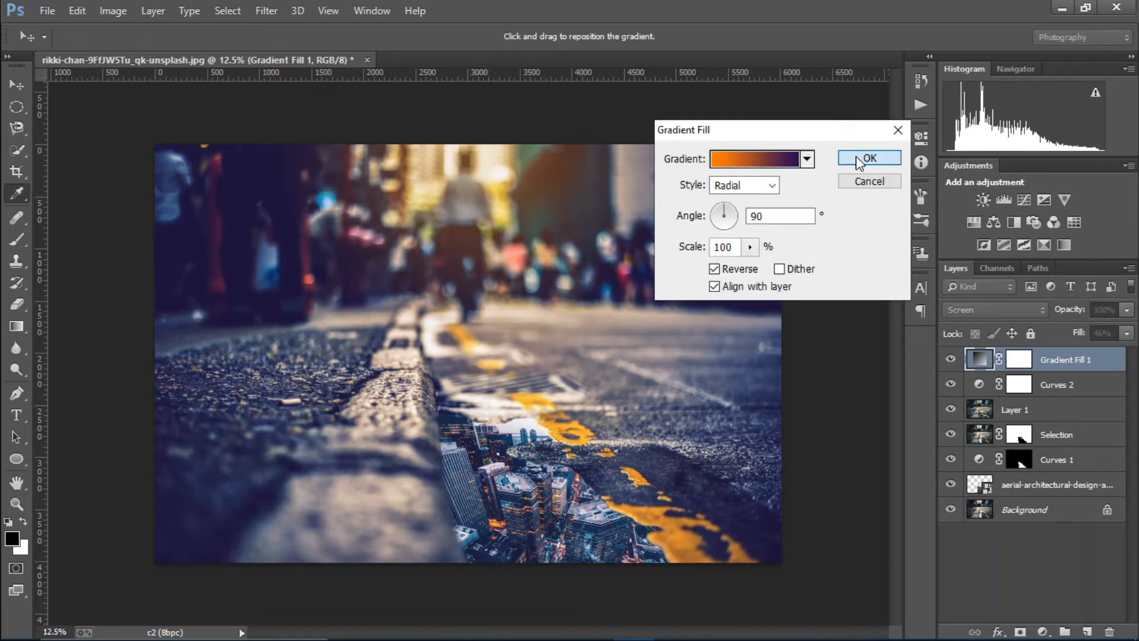
{"action": "left_click", "coordinate": [1042, 631]}
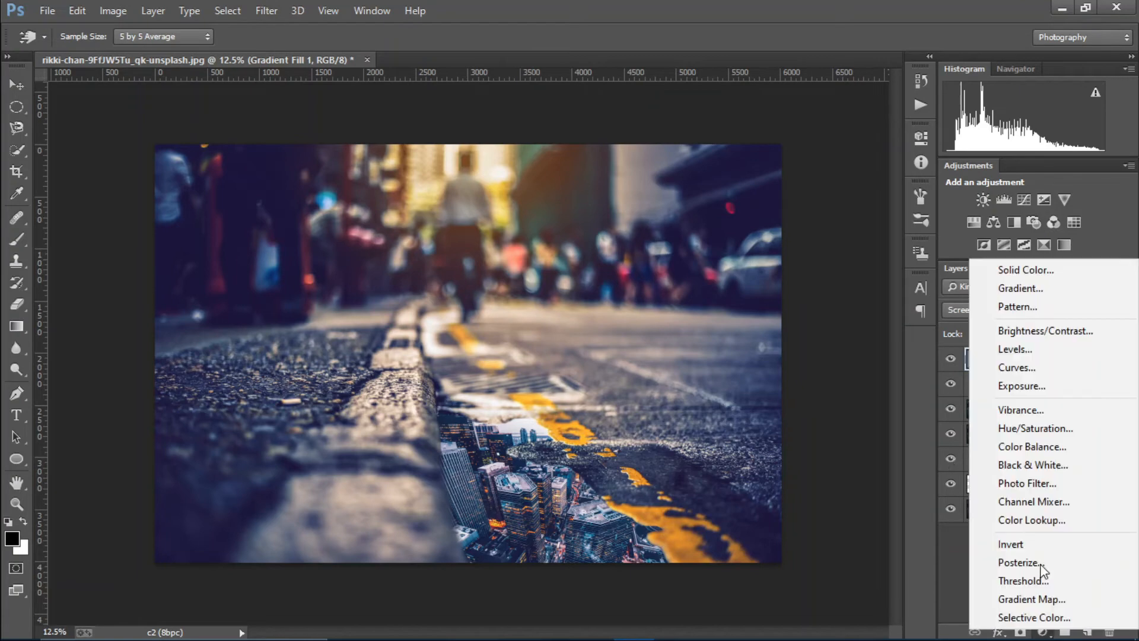
Add a Curves 3 adjustment with lowered shadows and a midtone point, at 70% opacity
{"action": "left_click", "coordinate": [1055, 364]}
{"action": "left_click_drag", "start_coordinate": [768, 325], "coordinate": [785, 314]}
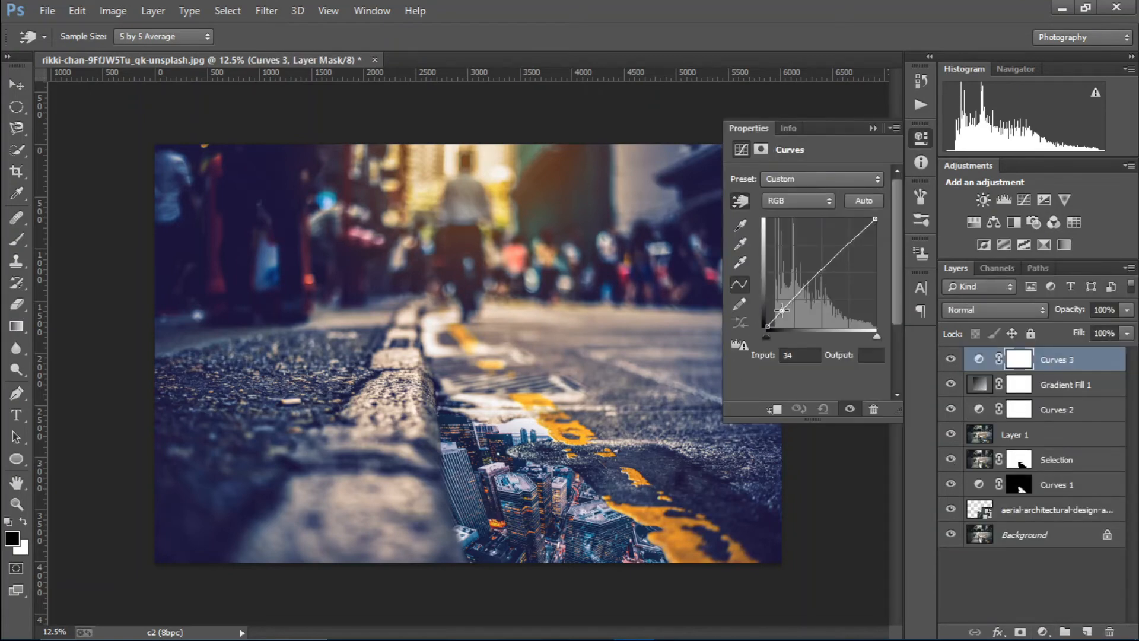
{"action": "mouse_move", "coordinate": [837, 256]}
{"action": "left_mouse_down"}
{"action": "mouse_move", "coordinate": [834, 242]}
{"action": "mouse_move", "coordinate": [839, 255]}
{"action": "left_mouse_up"}
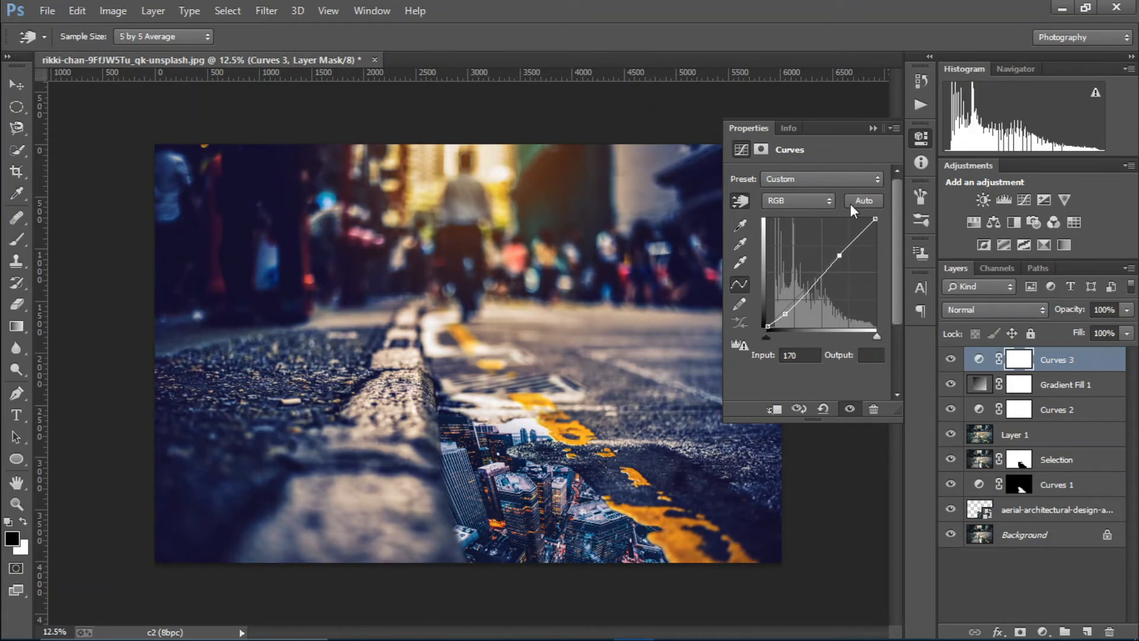
{"action": "left_click", "coordinate": [872, 128]}
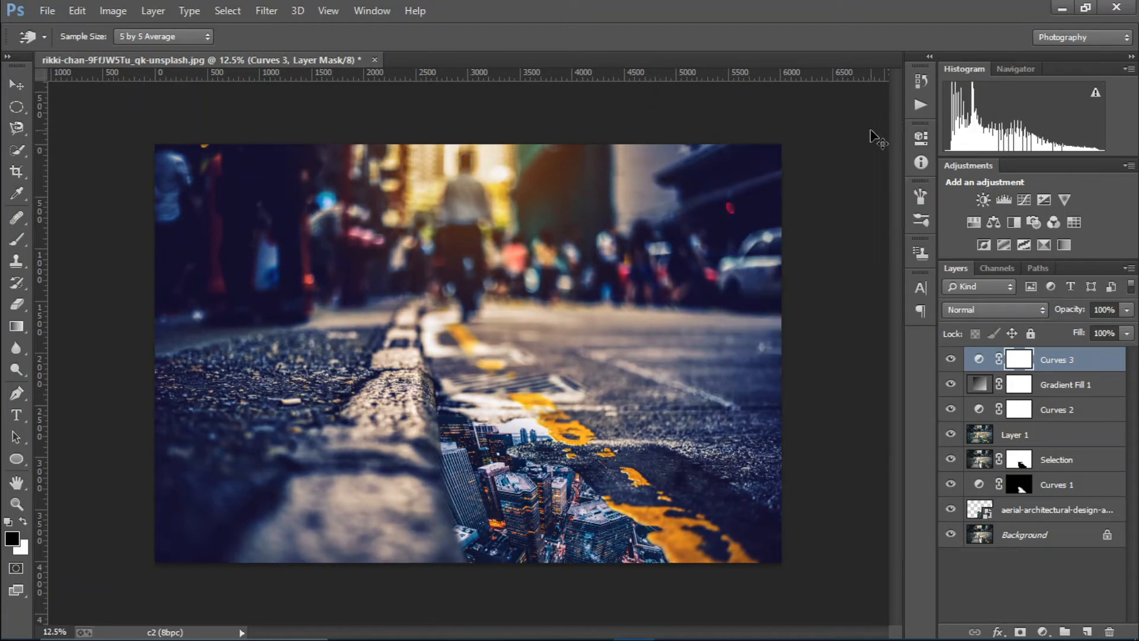
{"action": "left_click_drag", "start_coordinate": [1075, 314], "coordinate": [1048, 318]}
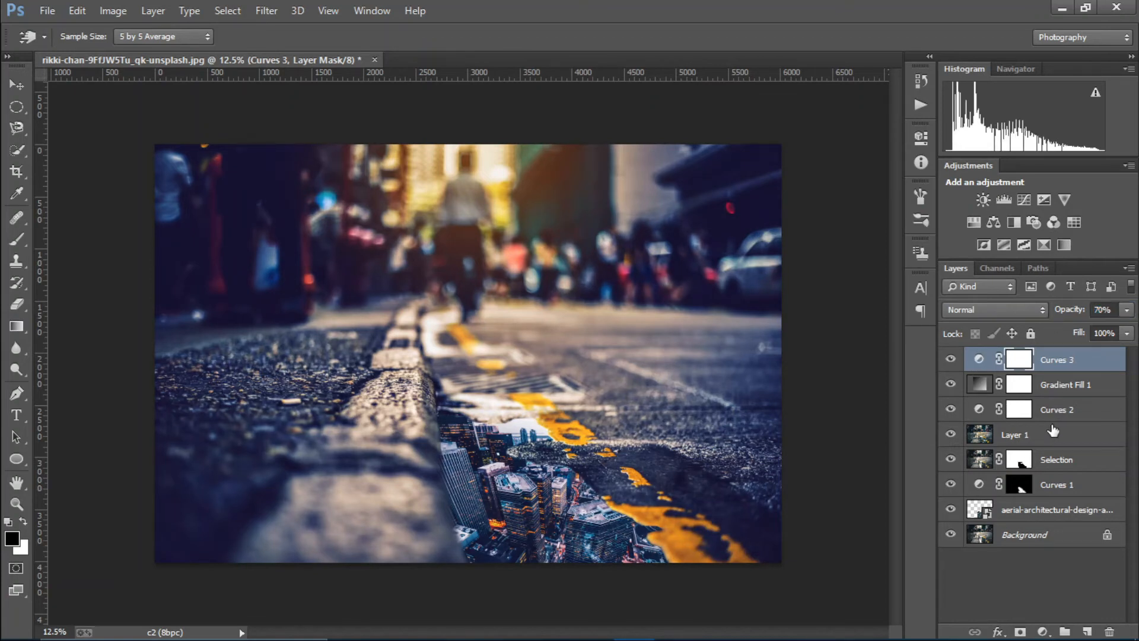
{"action": "left_click", "coordinate": [1042, 630]}
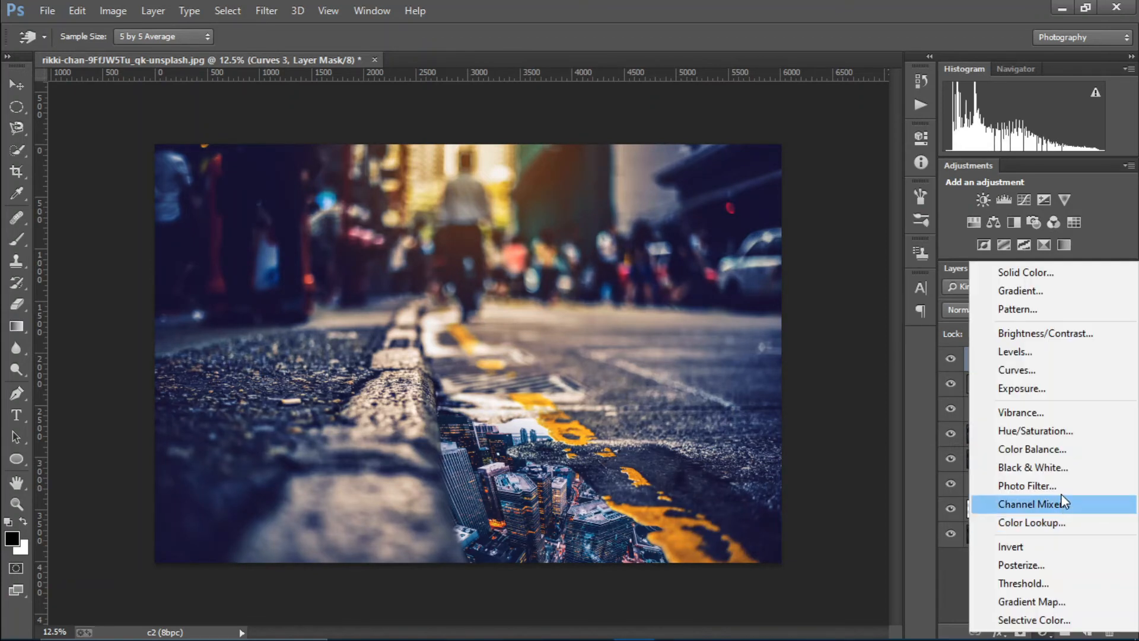
Add a warming Photo Filter 1 with density 37
{"action": "left_click", "coordinate": [1047, 480]}
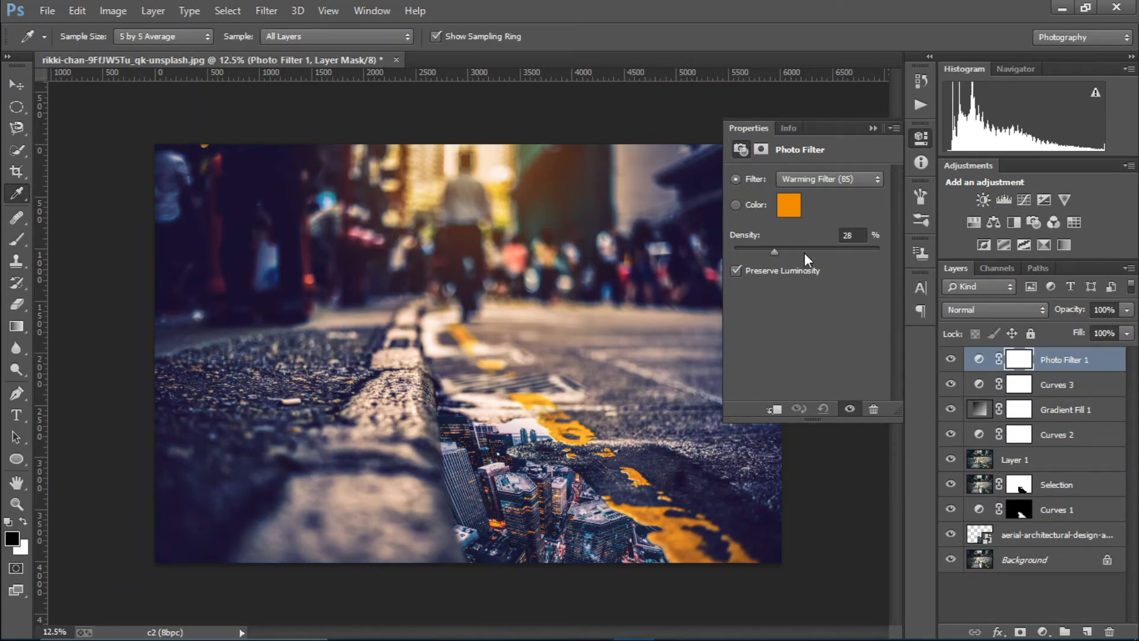
{"action": "left_click_drag", "start_coordinate": [804, 252], "coordinate": [787, 255]}
{"action": "left_click", "coordinate": [873, 128]}
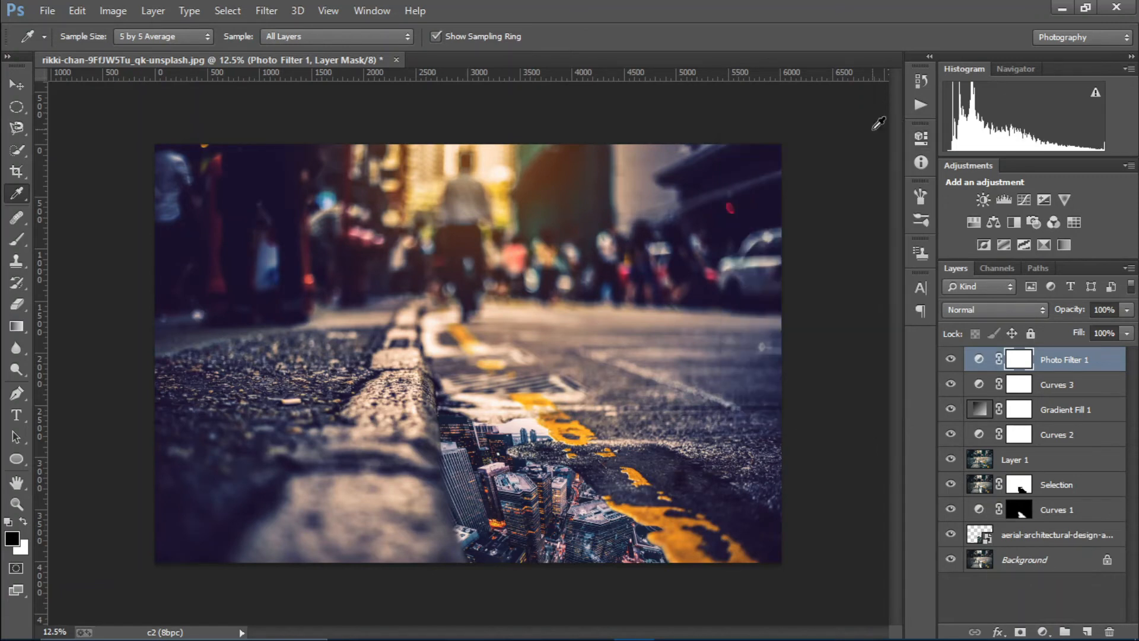
{"action": "left_click", "coordinate": [1042, 631]}
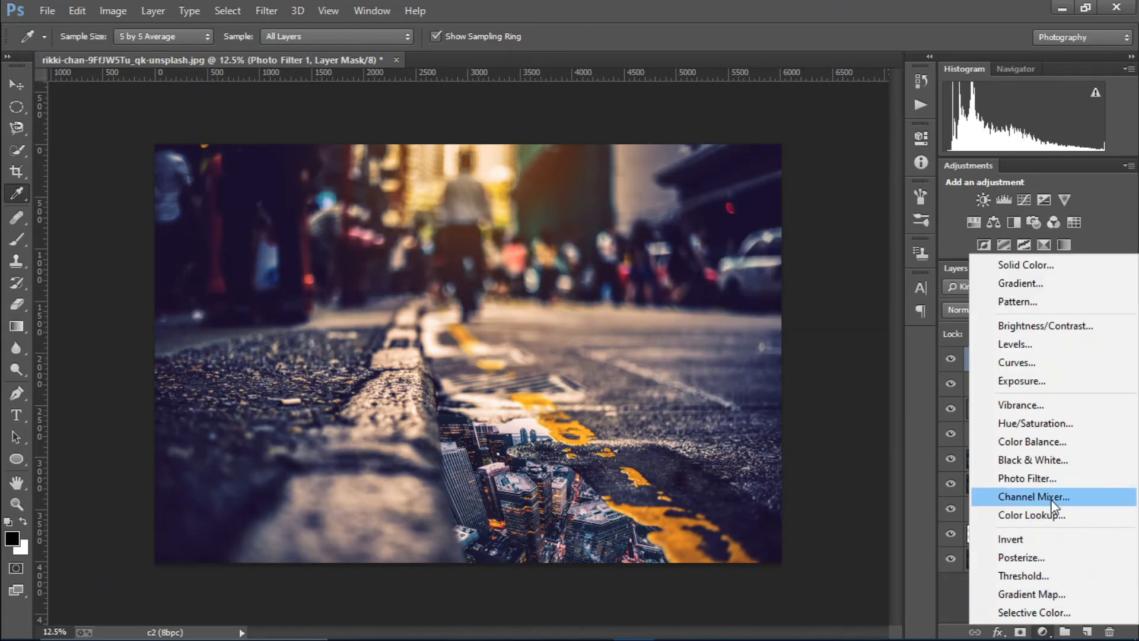
Add Photo Filter 2 as Cooling Filter (80) at 23% fill and 77% opacity, then compare
{"action": "left_click", "coordinate": [1042, 480]}
{"action": "left_click", "coordinate": [802, 177]}
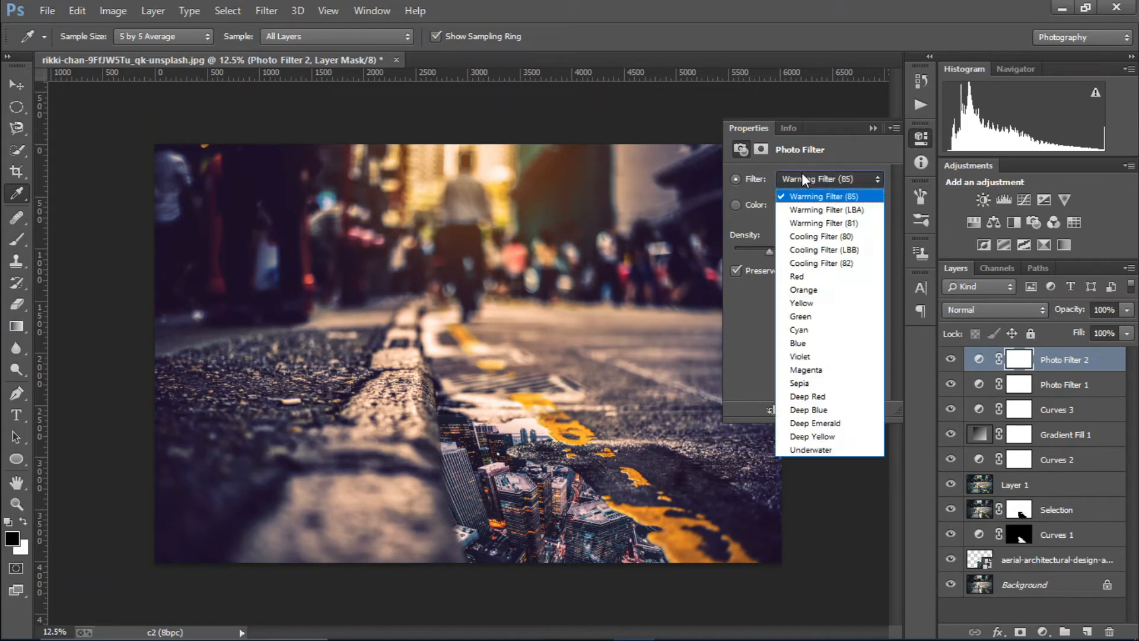
{"action": "left_click", "coordinate": [807, 236]}
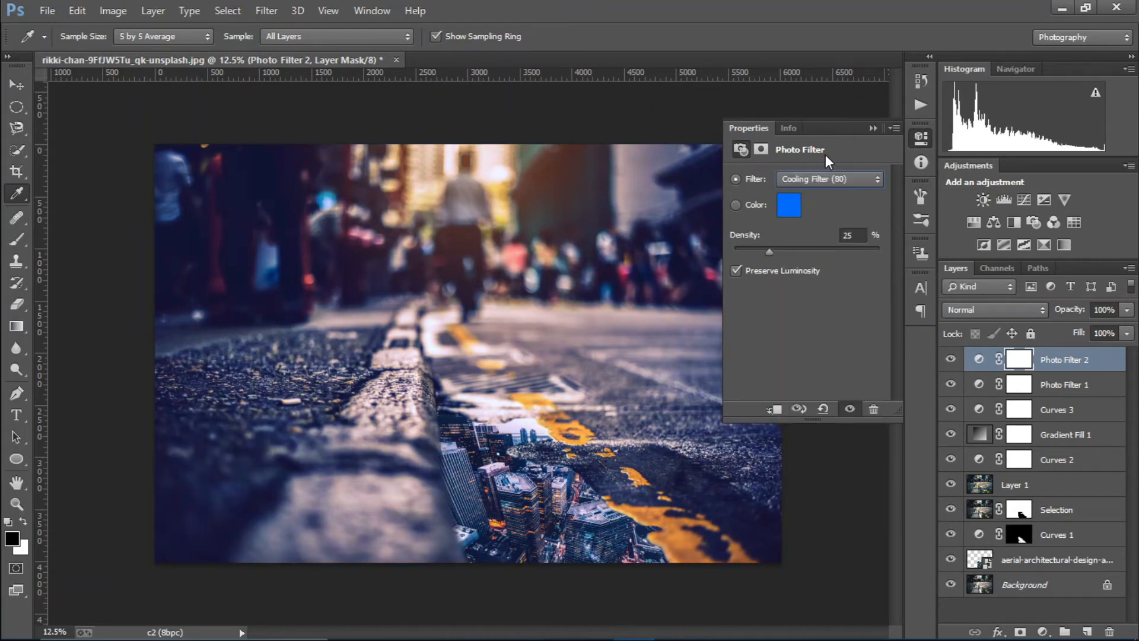
{"action": "left_click", "coordinate": [873, 128]}
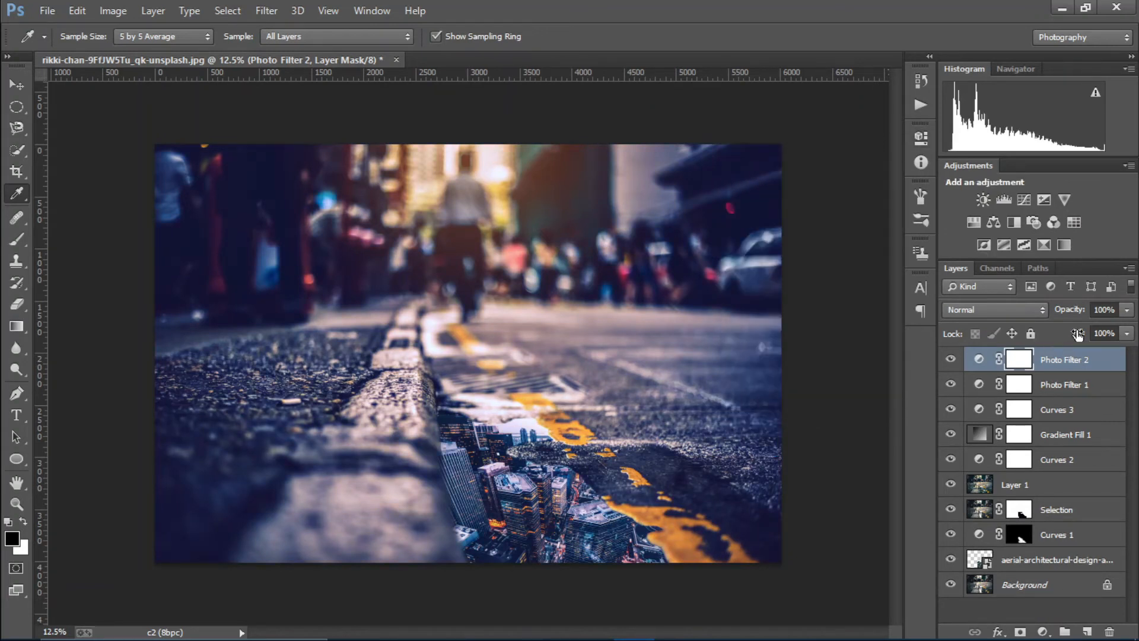
{"action": "left_click_drag", "start_coordinate": [1081, 334], "coordinate": [1073, 402]}
{"action": "left_click_drag", "start_coordinate": [1073, 312], "coordinate": [1060, 317]}
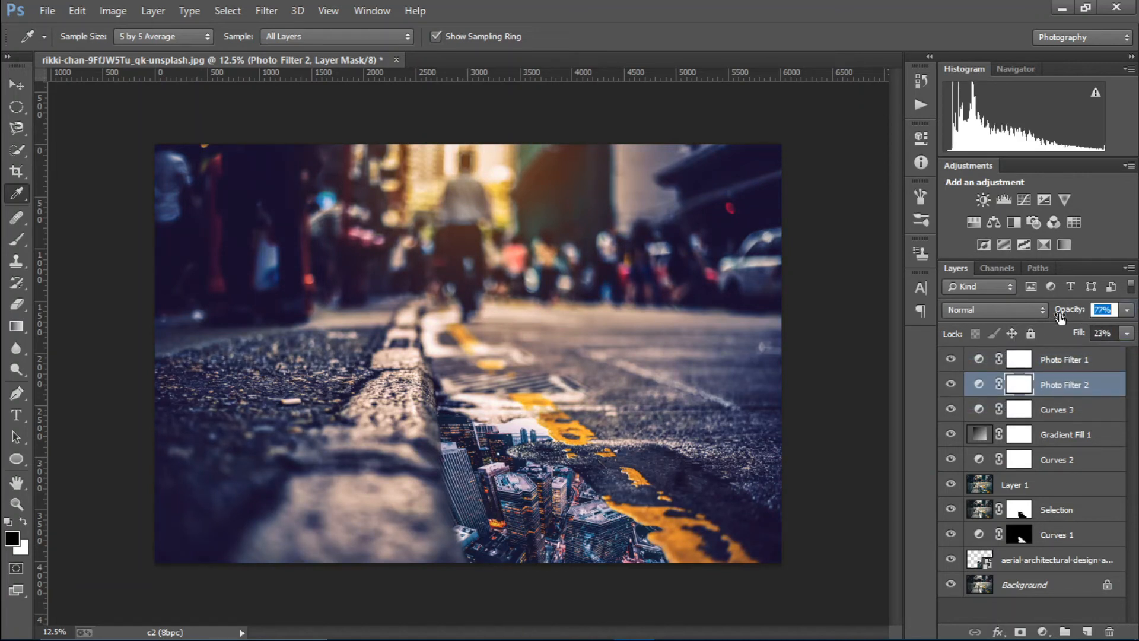
{"action": "left_click", "coordinate": [951, 385]}
{"action": "left_click", "coordinate": [950, 384]}
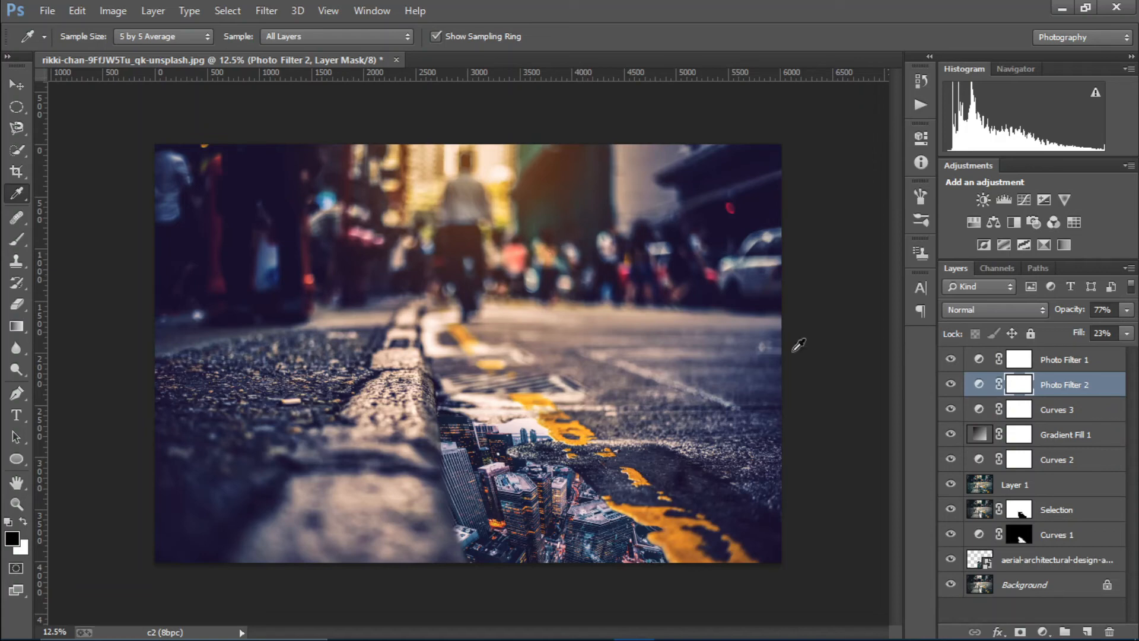
{"action": "left_click", "coordinate": [951, 584], "text": "alt"}
Restore all layers, open Viral 01.psd as a docked tab, and reselect Photo Filter 1
{"action": "left_click", "coordinate": [951, 585], "text": "alt"}
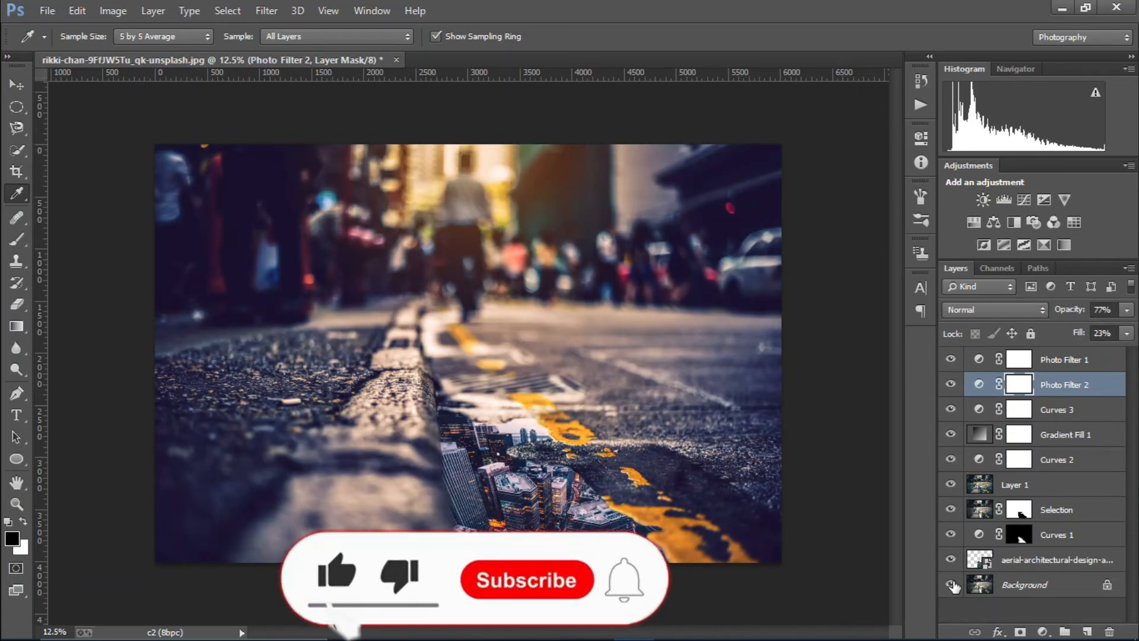
{"action": "left_click", "coordinate": [50, 10]}
{"action": "left_click", "coordinate": [68, 218]}
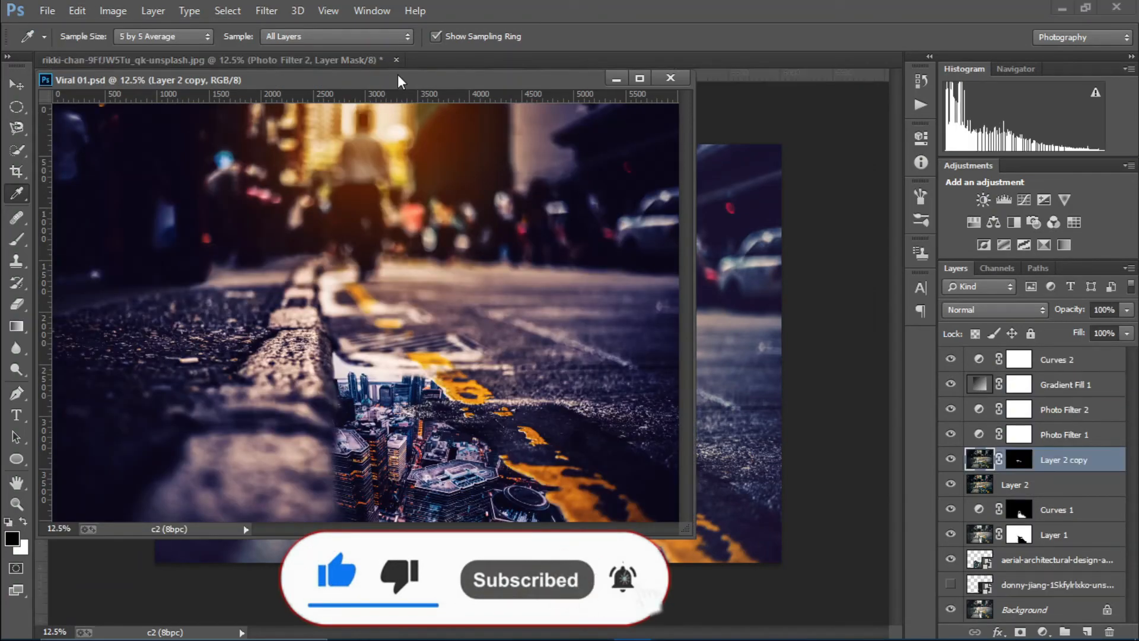
{"action": "left_click_drag", "start_coordinate": [415, 77], "coordinate": [392, 63]}
{"action": "left_click", "coordinate": [332, 63]}
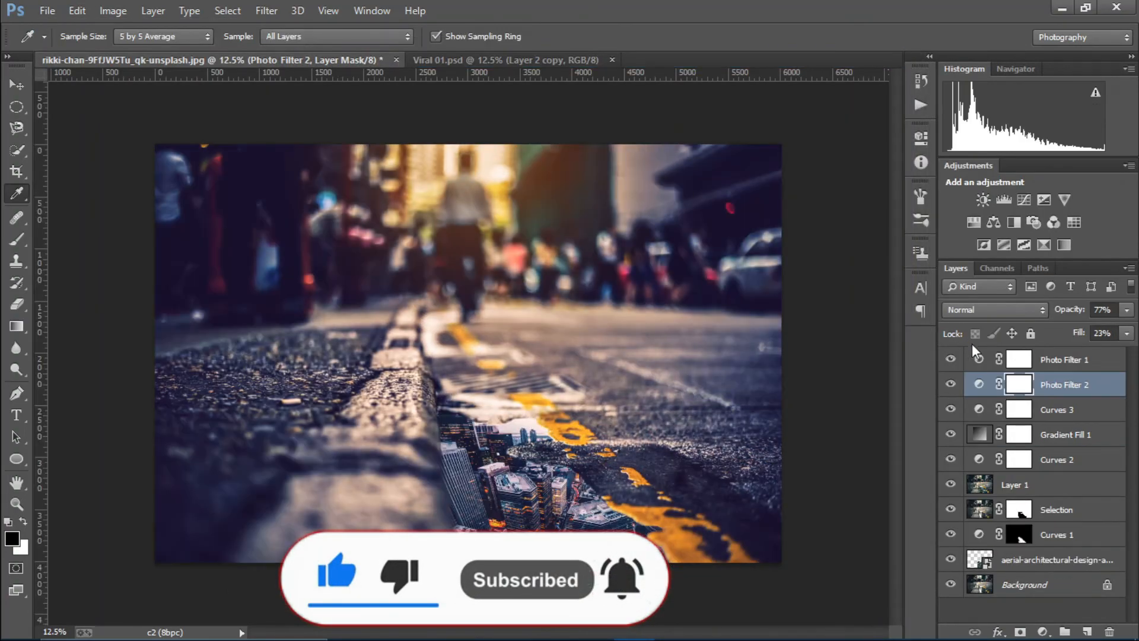
{"action": "left_click", "coordinate": [1055, 360]}
{"action": "left_click", "coordinate": [1042, 631]}
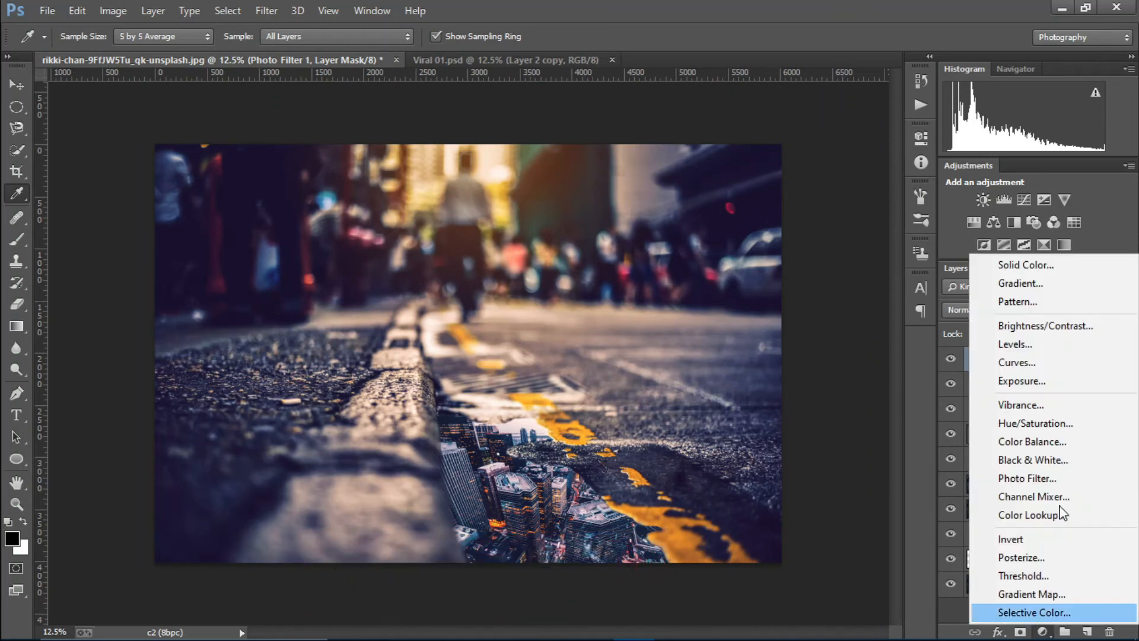
Add a Curves 4 S-curve darkening shadows and lifting highlights, toggling it to compare
{"action": "left_click", "coordinate": [1045, 363]}
{"action": "left_click_drag", "start_coordinate": [784, 306], "coordinate": [791, 311]}
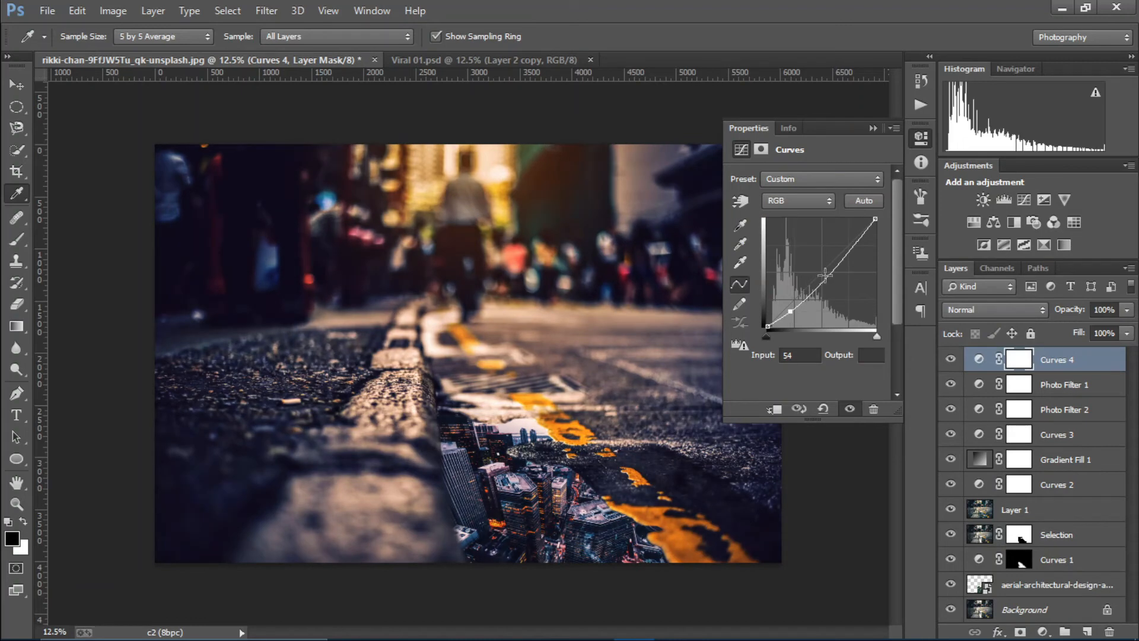
{"action": "mouse_move", "coordinate": [824, 276]}
{"action": "left_mouse_down"}
{"action": "mouse_move", "coordinate": [825, 260]}
{"action": "mouse_move", "coordinate": [834, 271]}
{"action": "left_mouse_up"}
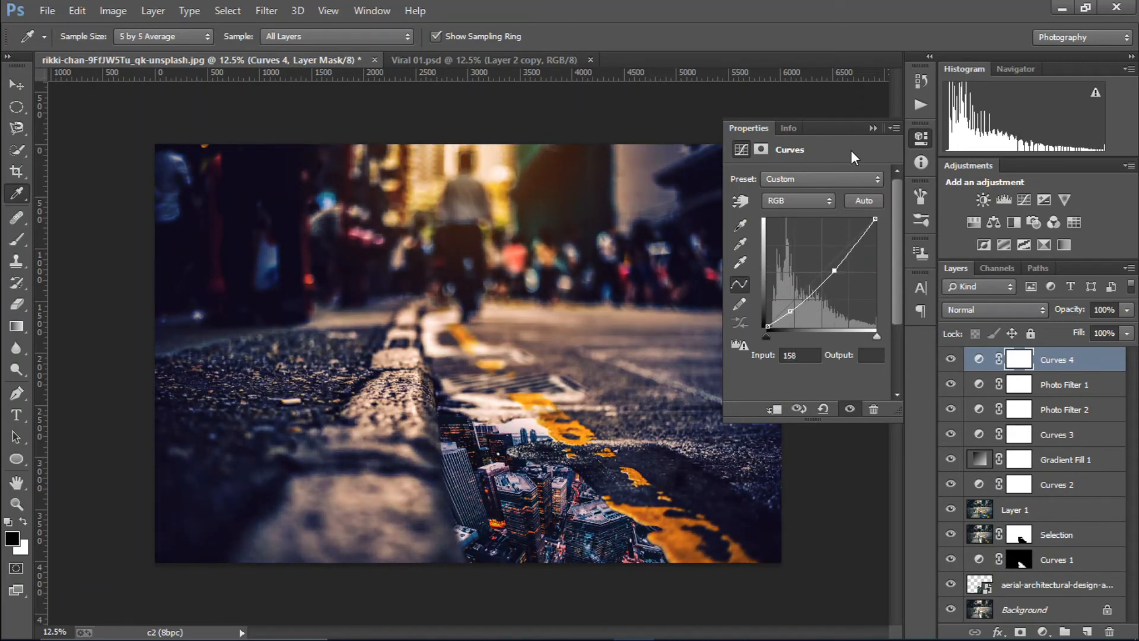
{"action": "left_click", "coordinate": [874, 129]}
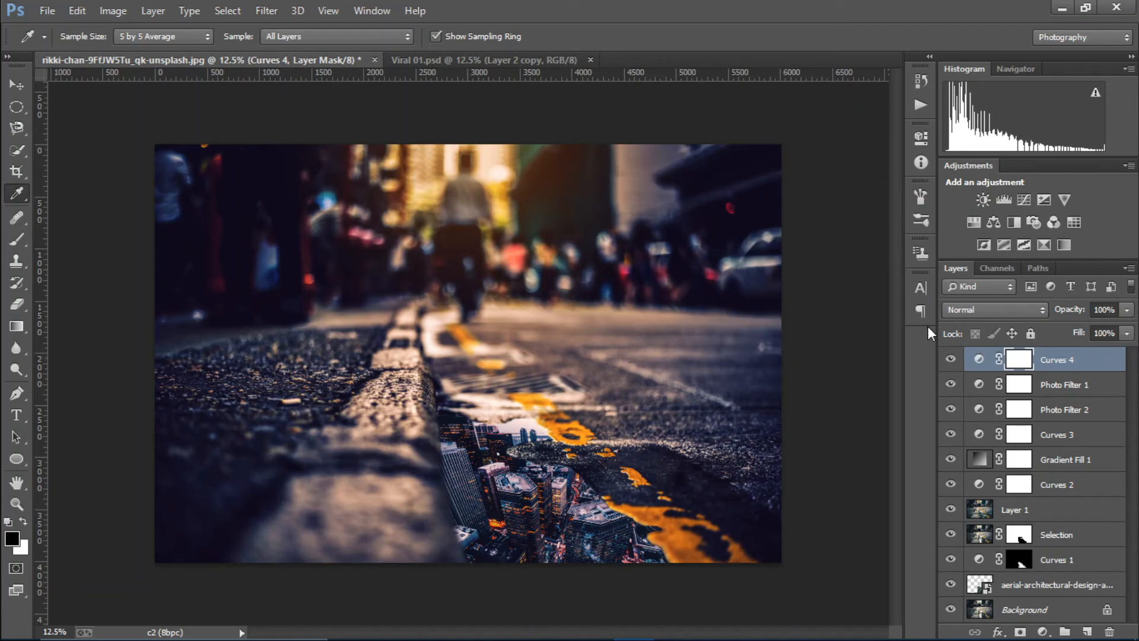
{"action": "left_click", "coordinate": [951, 358]}
{"action": "left_click", "coordinate": [951, 358]}
{"action": "left_click", "coordinate": [484, 61]}
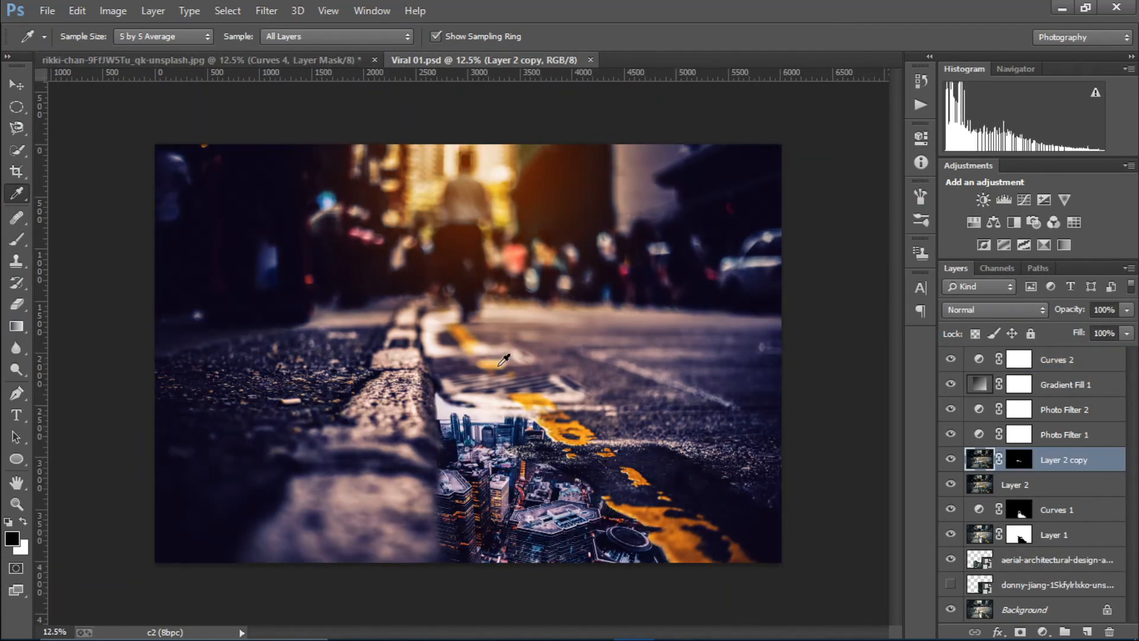
{"action": "left_click", "coordinate": [239, 58]}
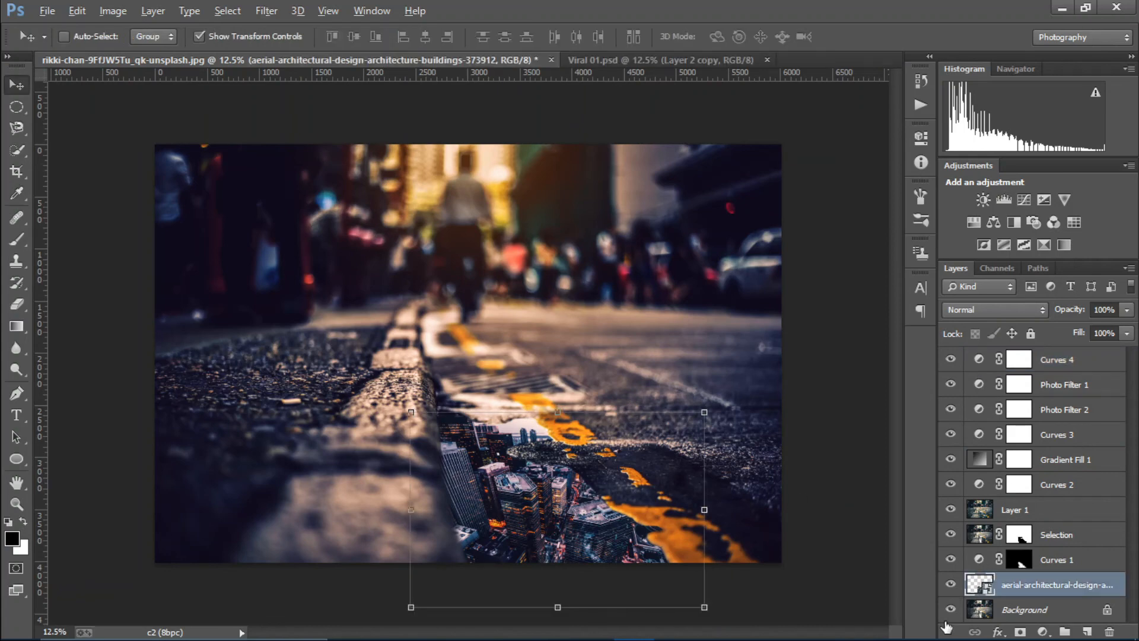
{"action": "left_click", "coordinate": [946, 620], "text": "alt"}
{"action": "left_click", "coordinate": [946, 620], "text": "alt"}
{"action": "left_click", "coordinate": [1077, 361]}
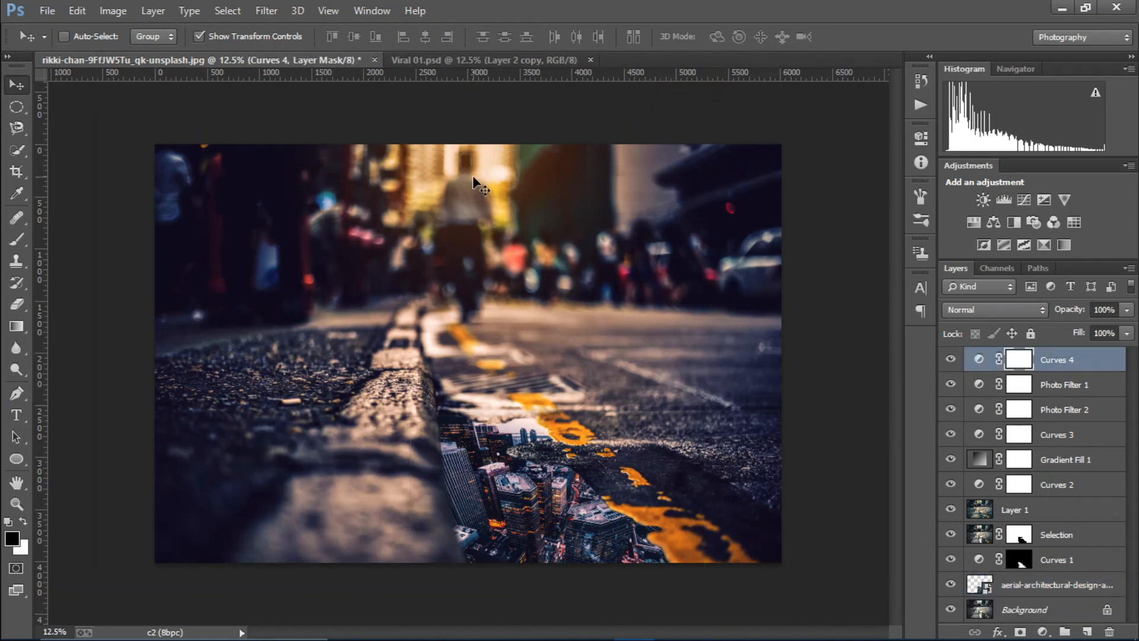